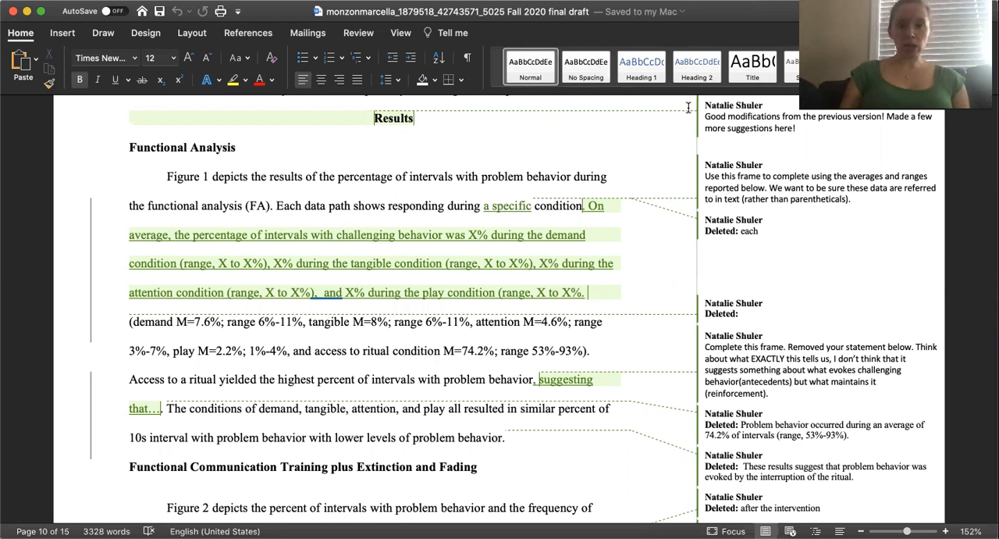
Delete the reviewer's comment attached to the Results heading.
{"action": "left_click", "coordinate": [757, 125]}
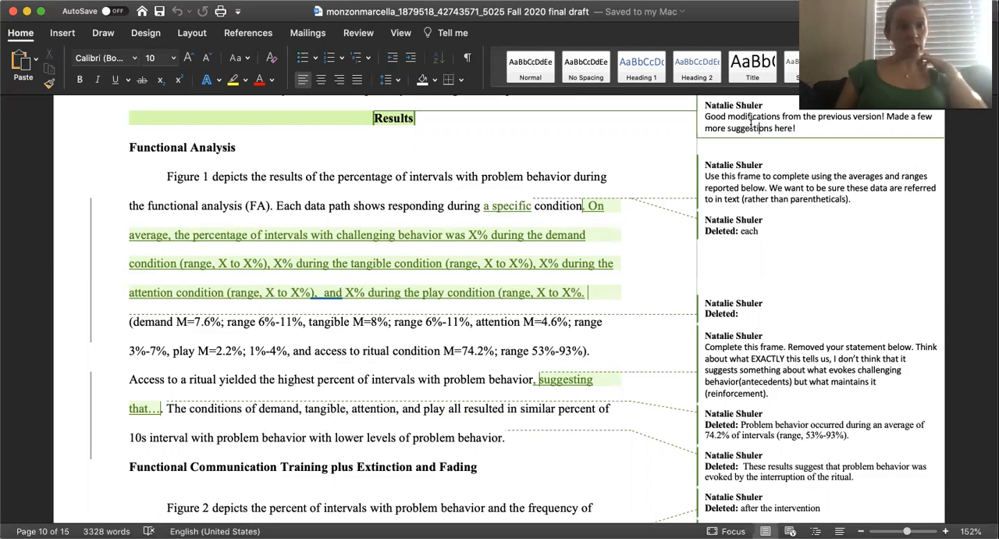
{"action": "right_click", "coordinate": [752, 125]}
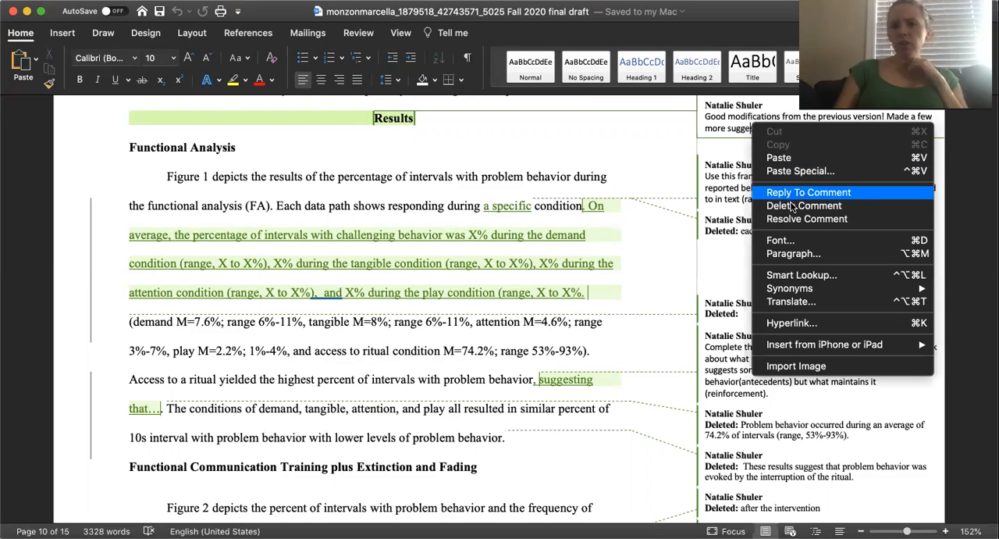
{"action": "left_click", "coordinate": [727, 122]}
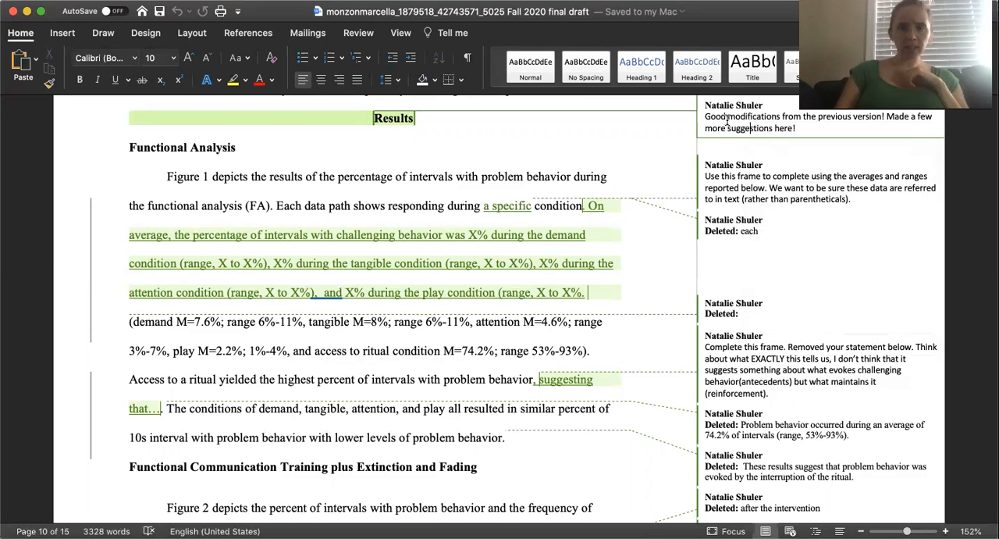
{"action": "right_click", "coordinate": [727, 123]}
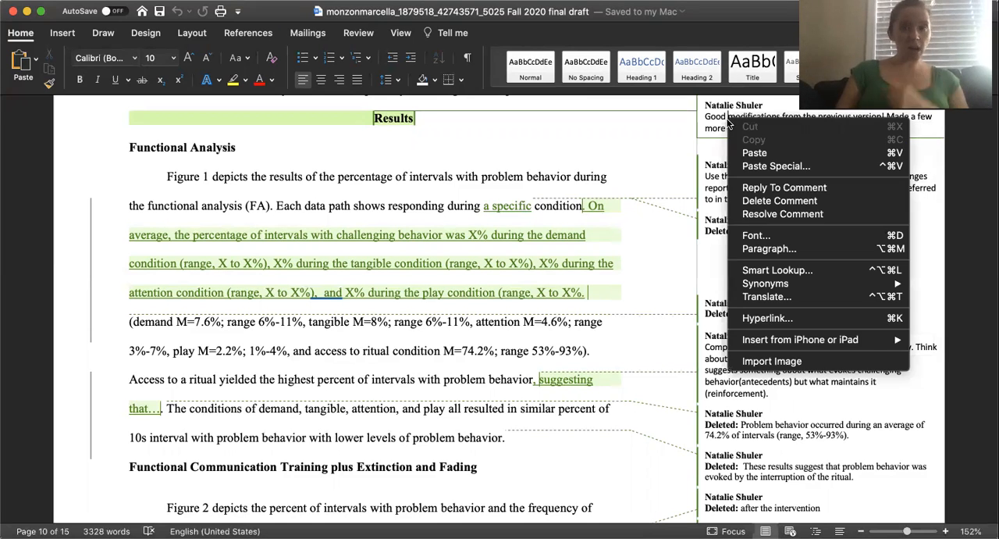
{"action": "left_click", "coordinate": [780, 200]}
{"action": "left_click", "coordinate": [569, 156]}
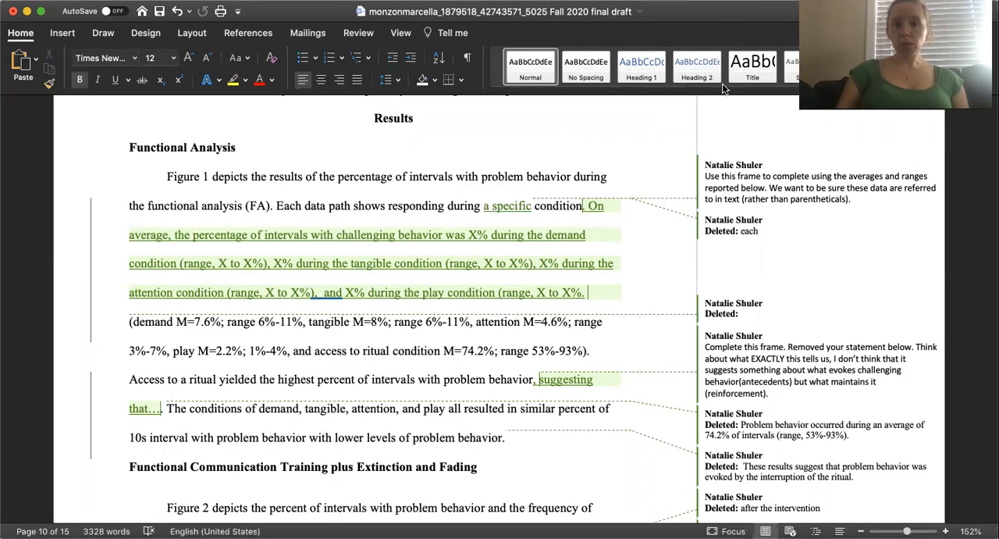
Inspect the comment about completing the frame with averages and ranges, and the tracked insertion "a specific" in the Functional Analysis paragraph.
{"action": "left_click", "coordinate": [743, 184]}
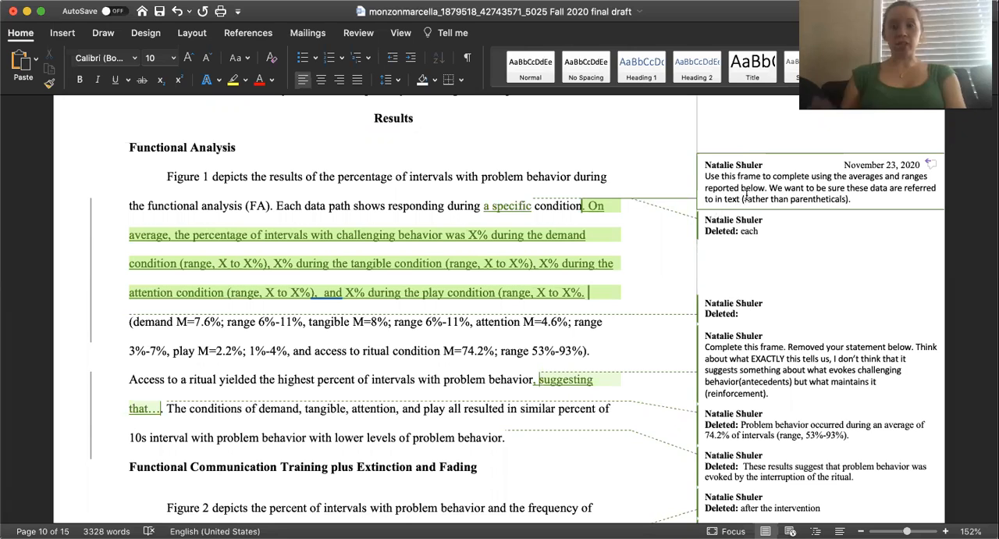
{"action": "left_click", "coordinate": [743, 187]}
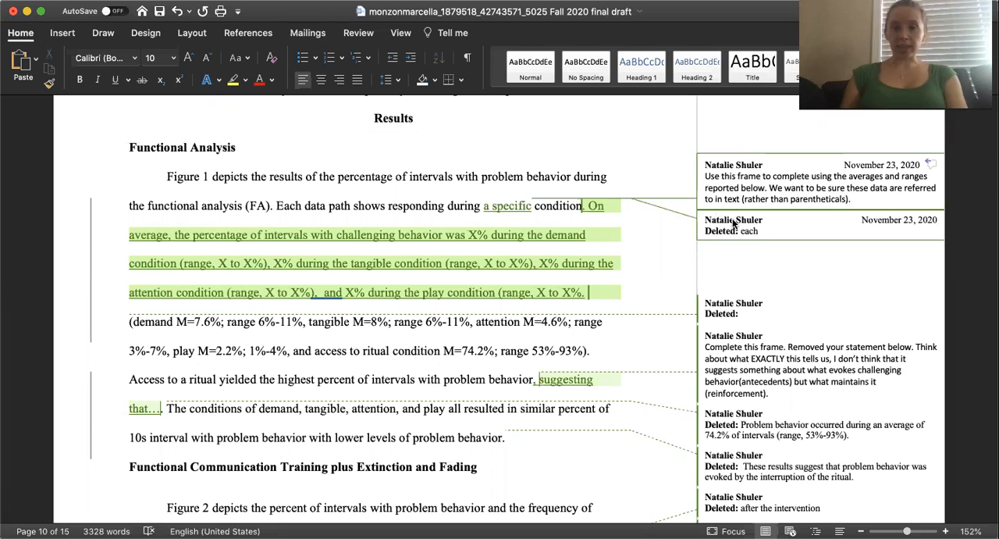
{"action": "left_click", "coordinate": [497, 209]}
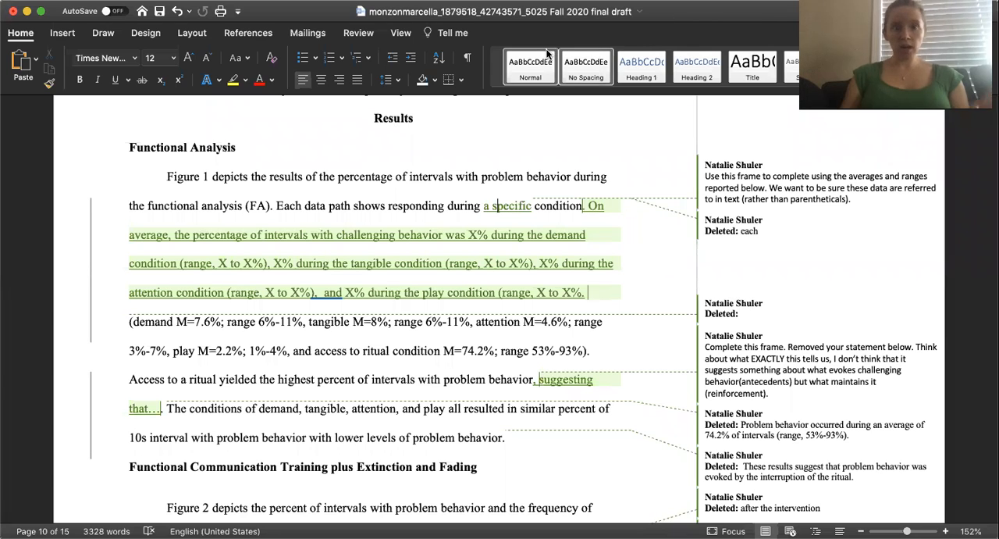
Preview the document in Simple Markup and No Markup, and return the review display to All Markup.
{"action": "left_click", "coordinate": [359, 32]}
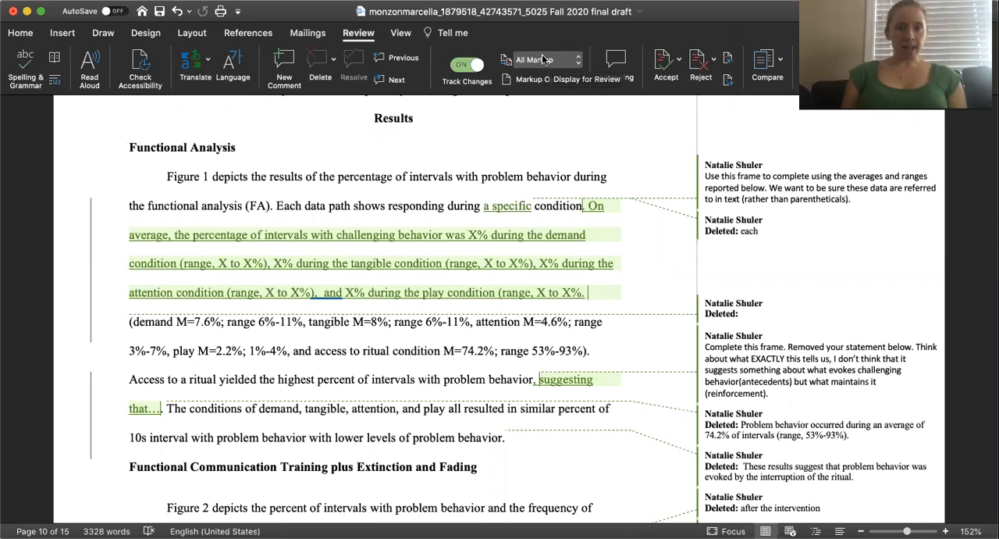
{"action": "left_click", "coordinate": [578, 64]}
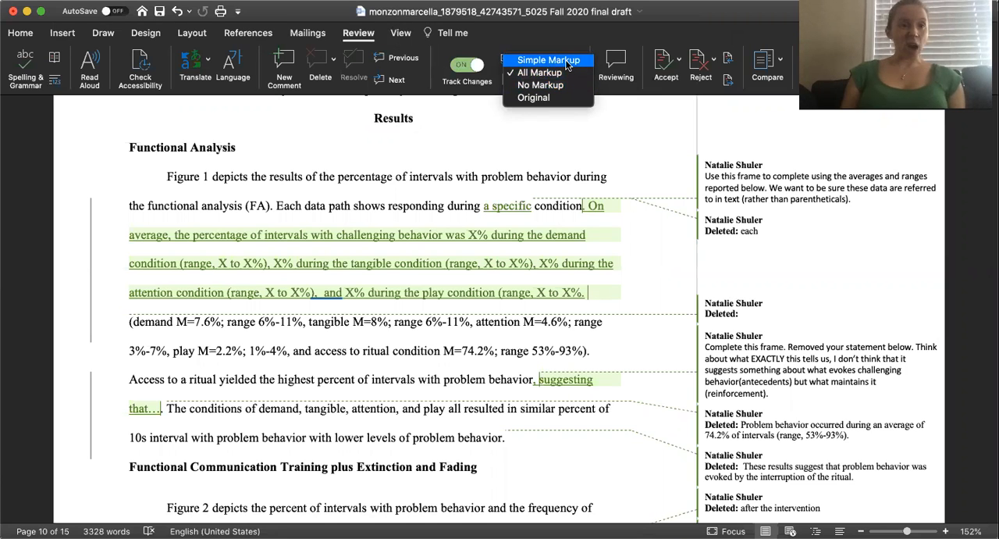
{"action": "left_click", "coordinate": [568, 63]}
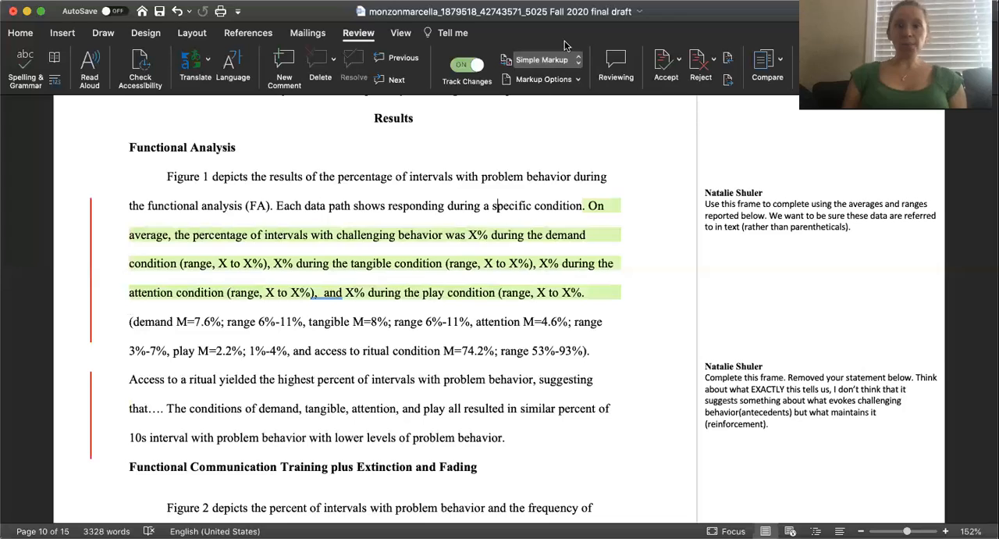
{"action": "left_click", "coordinate": [546, 60]}
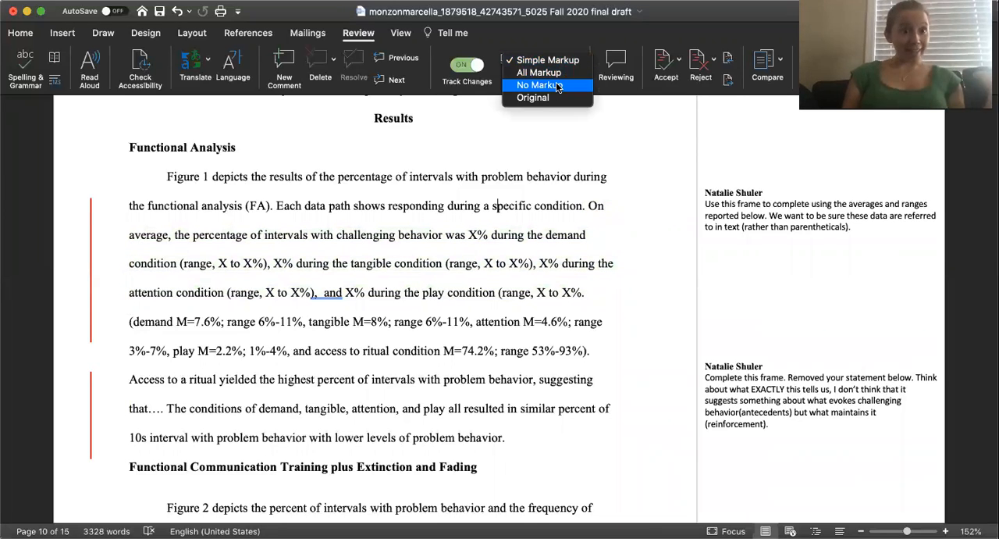
{"action": "left_click", "coordinate": [559, 86]}
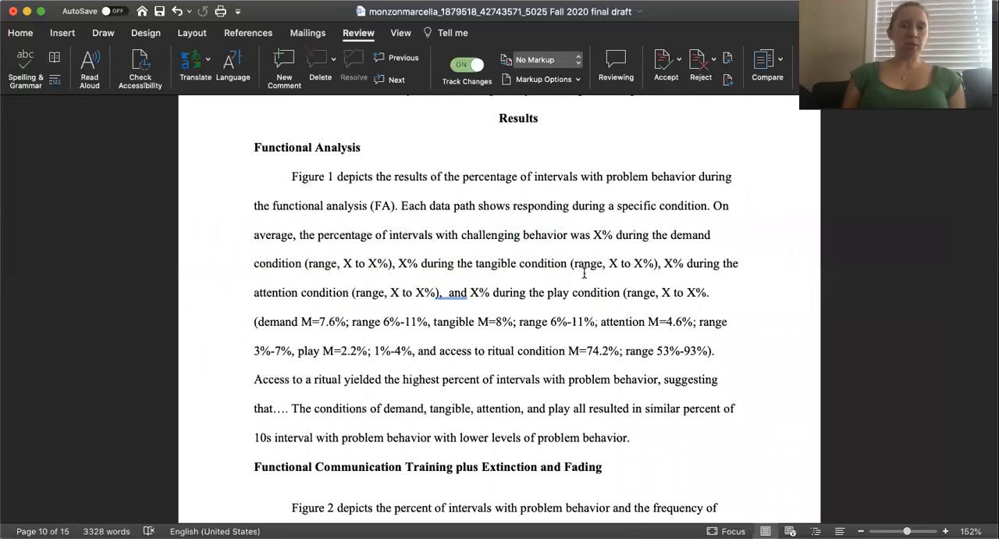
{"action": "left_click", "coordinate": [559, 58]}
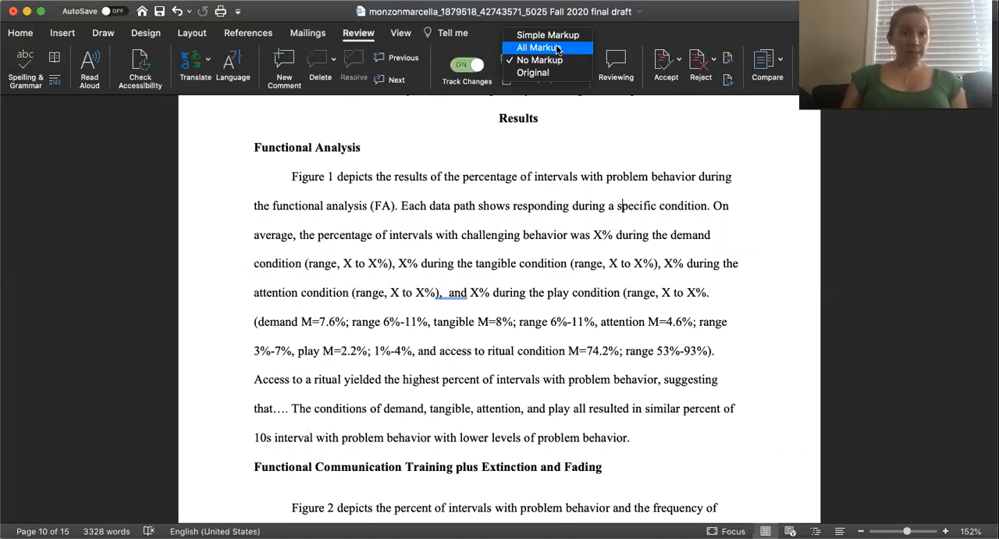
{"action": "left_click", "coordinate": [558, 48]}
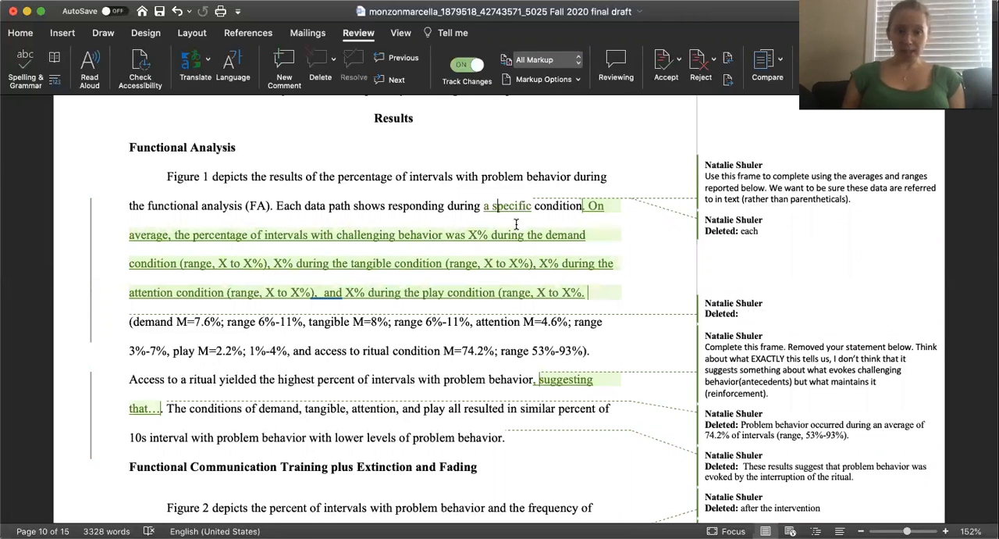
Accept the tracked insertion "a specific" in the Functional Analysis paragraph.
{"action": "scroll", "coordinate": [516, 224], "scroll_direction": "down", "scroll_amount": 2}
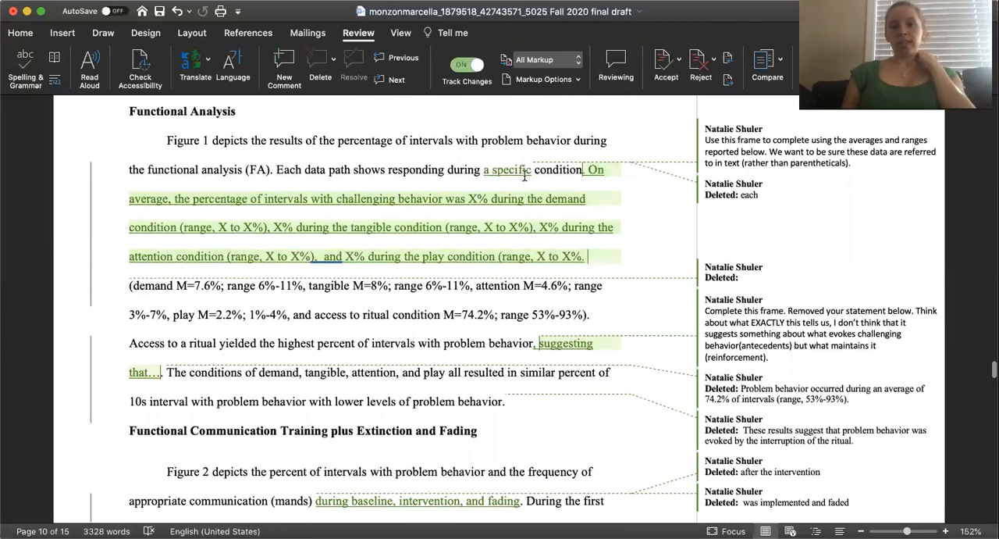
{"action": "left_click", "coordinate": [493, 171]}
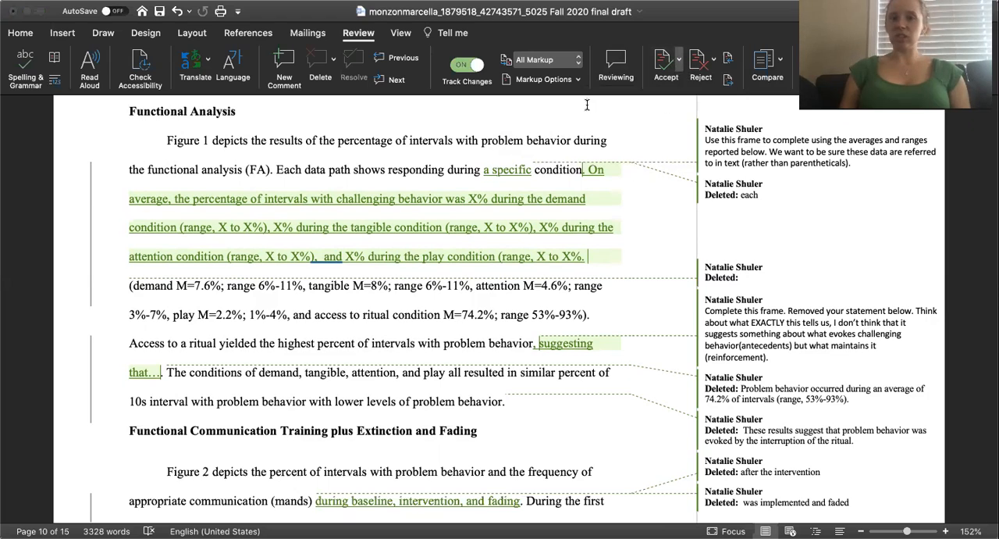
{"action": "left_click", "coordinate": [679, 67]}
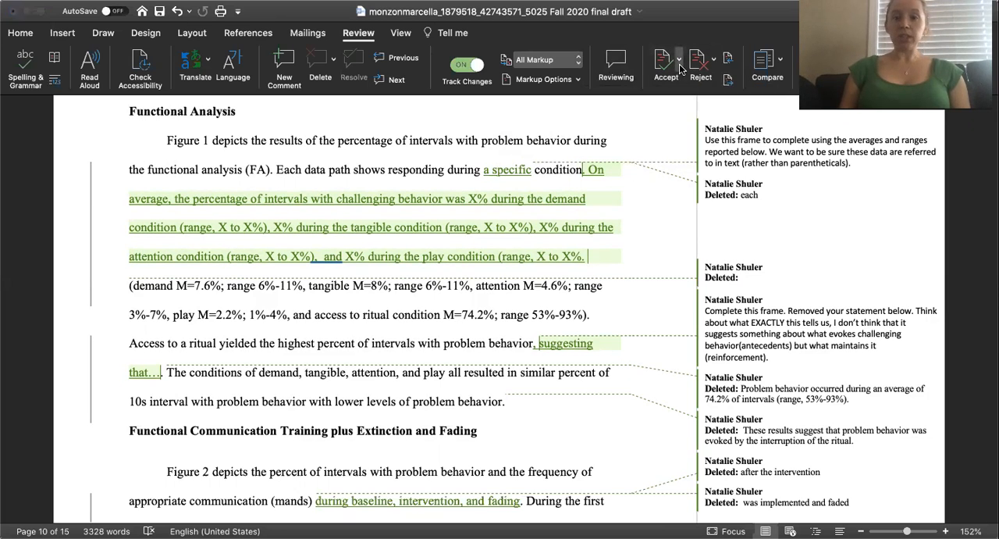
{"action": "left_click", "coordinate": [515, 164]}
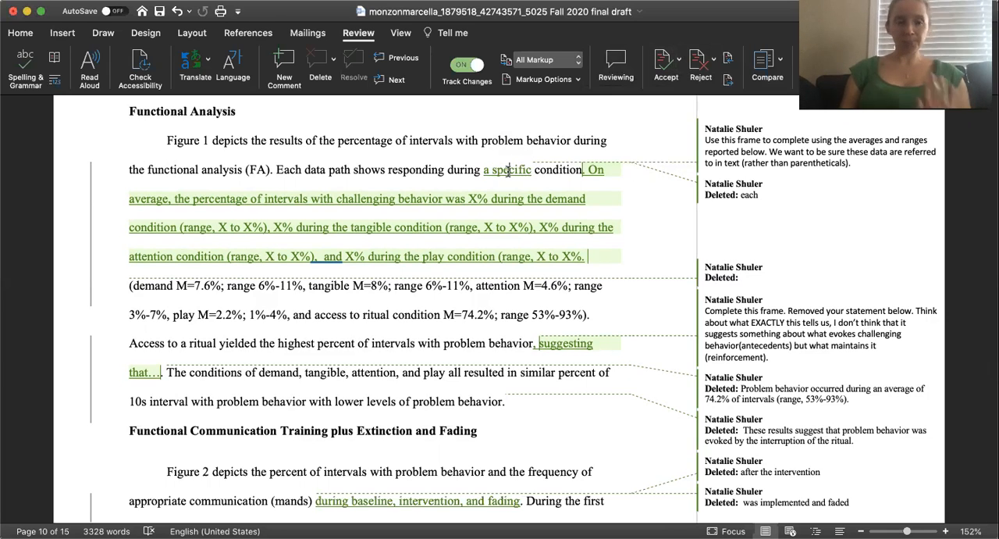
{"action": "mouse_move", "coordinate": [508, 170]}
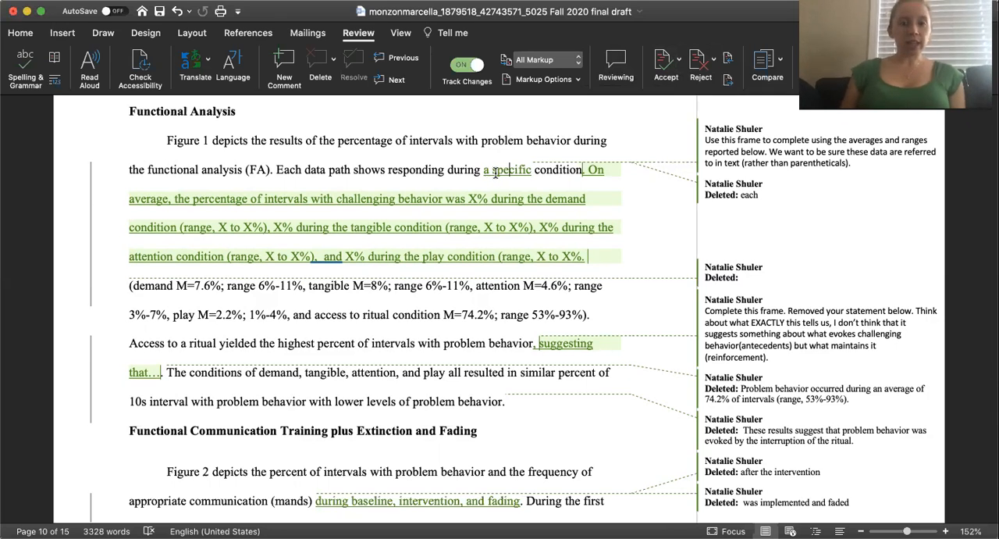
{"action": "right_click", "coordinate": [495, 171]}
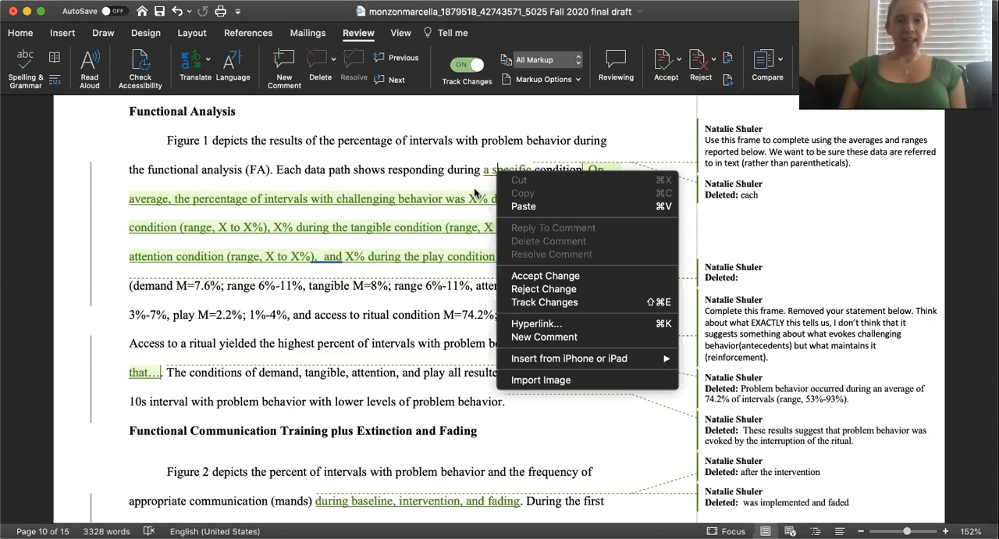
{"action": "left_click", "coordinate": [476, 193]}
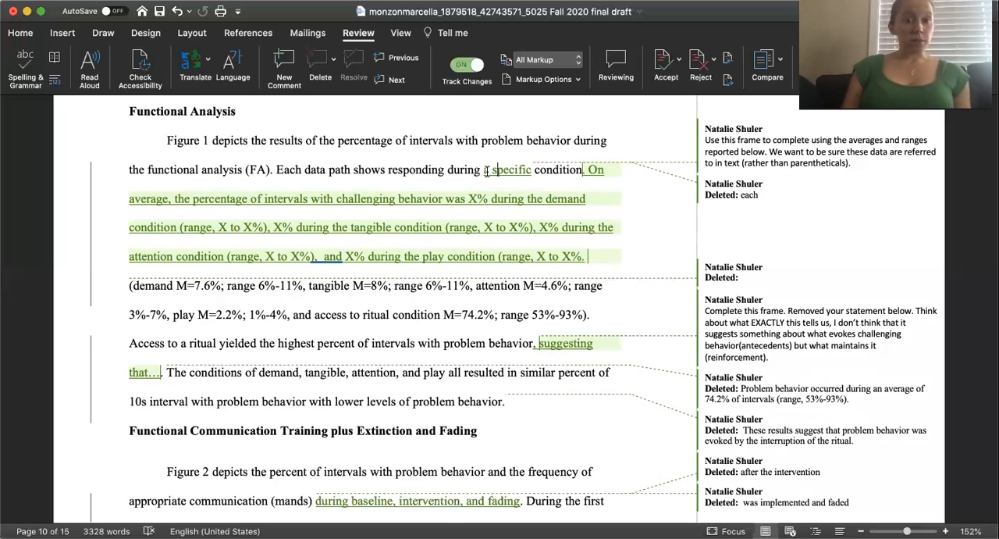
{"action": "right_click", "coordinate": [499, 171]}
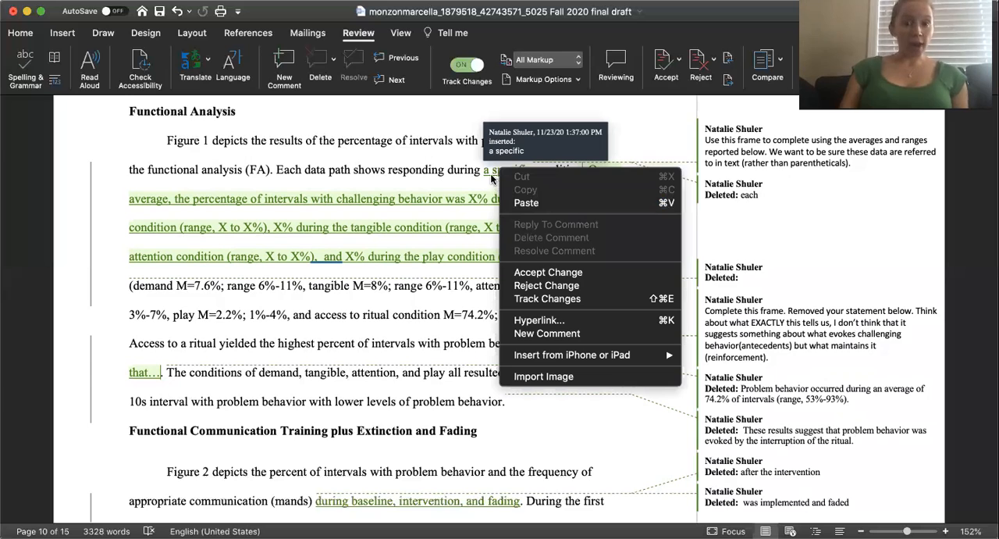
{"action": "left_click", "coordinate": [519, 271]}
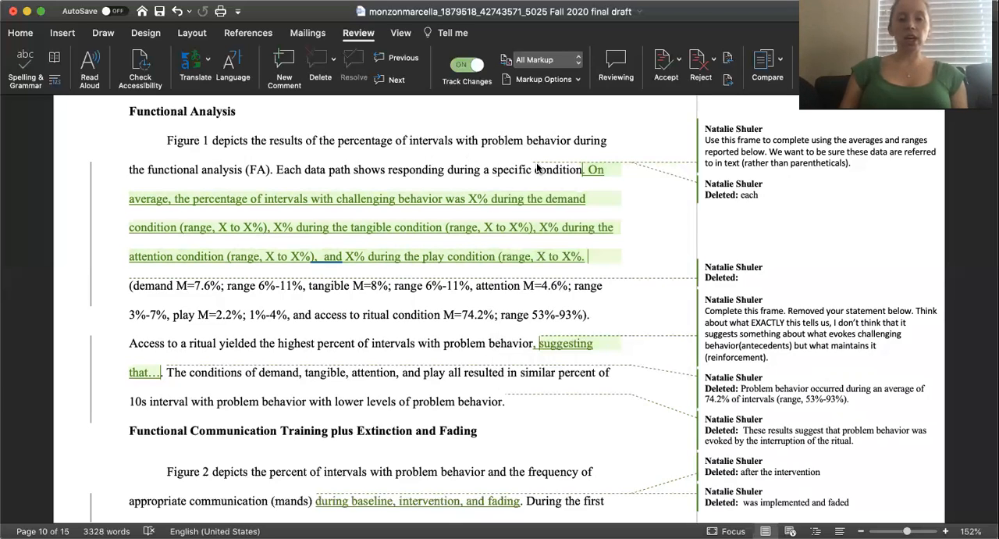
Accept the tracked insertion of the sentence frame starting with "On average, the percentage of intervals with challenging behavior".
{"action": "left_click", "coordinate": [596, 169]}
{"action": "right_click", "coordinate": [595, 169]}
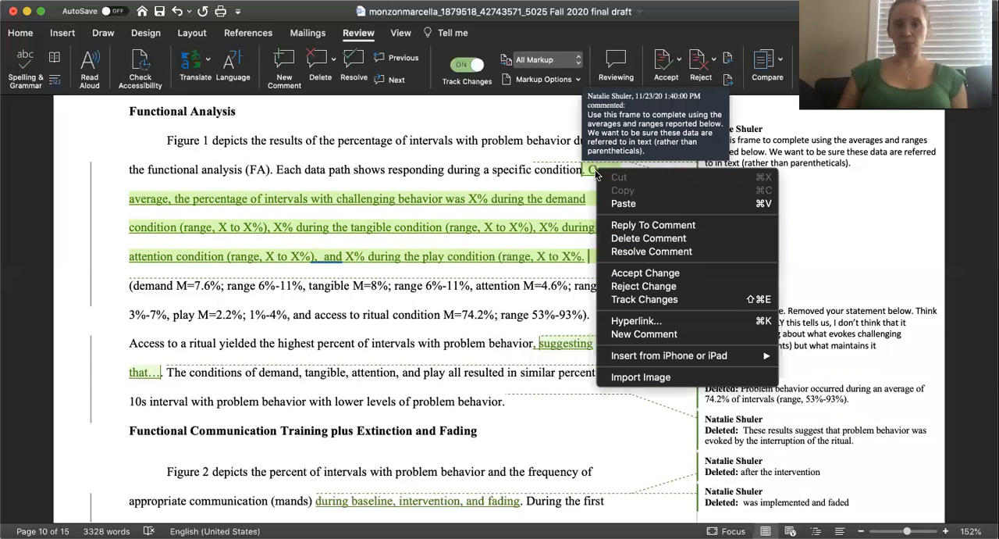
{"action": "left_click", "coordinate": [644, 273]}
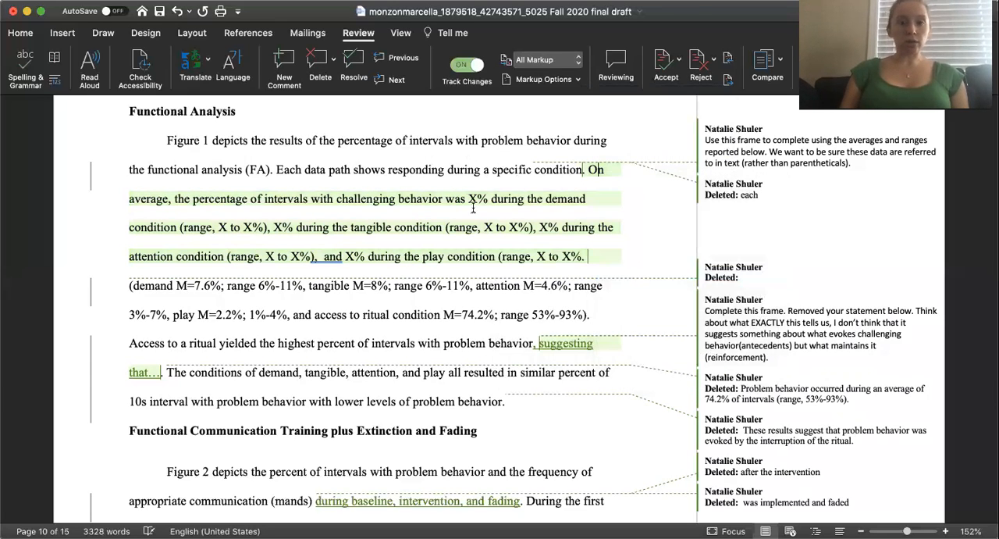
Accept the tracked insertion ", suggesting that…" at the end of the access-to-ritual sentence.
{"action": "scroll", "coordinate": [447, 273], "scroll_direction": "down", "scroll_amount": 4}
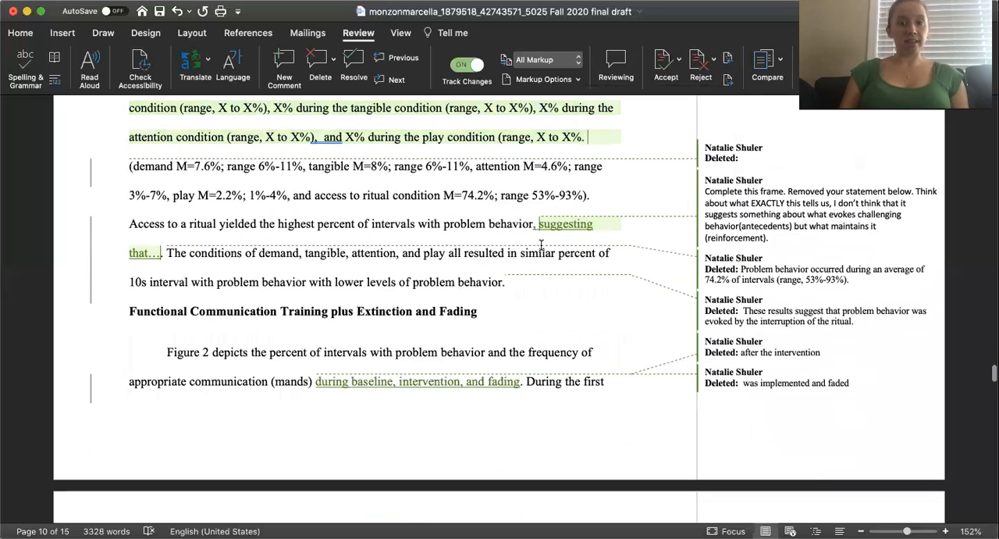
{"action": "right_click", "coordinate": [553, 226]}
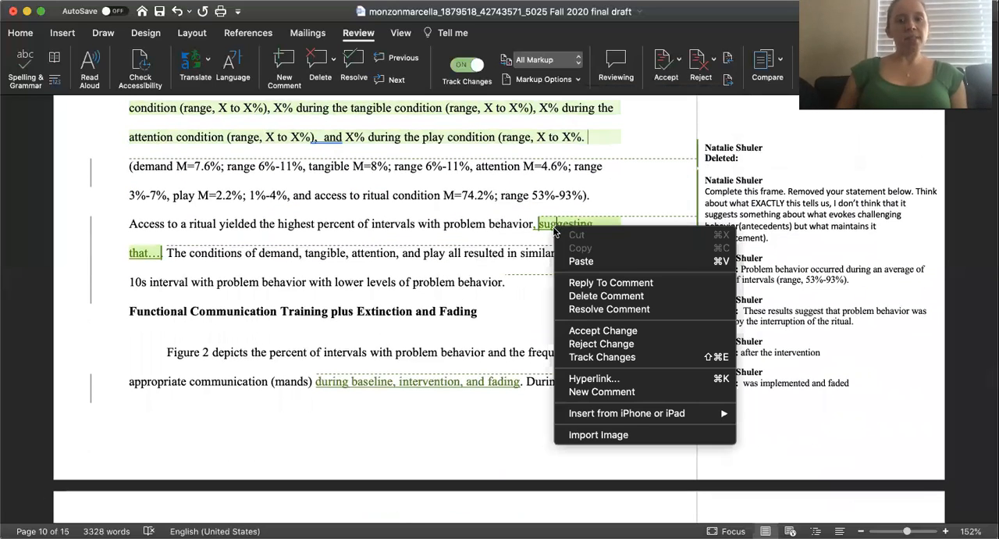
{"action": "left_click", "coordinate": [584, 331]}
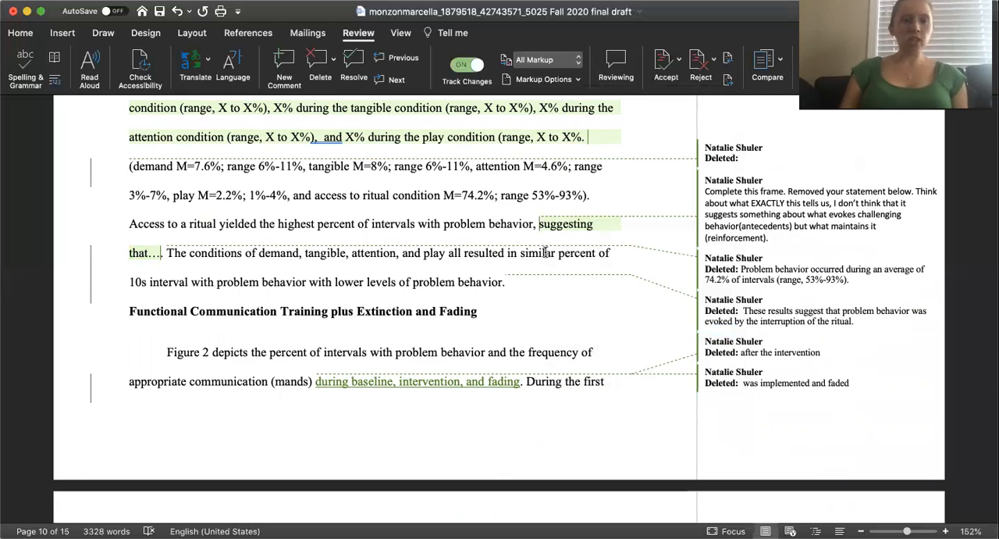
Look over the remaining tracked changes and comments in the Results section, on pages 10 and 11.
{"action": "scroll", "coordinate": [541, 240], "scroll_direction": "down", "scroll_amount": 1}
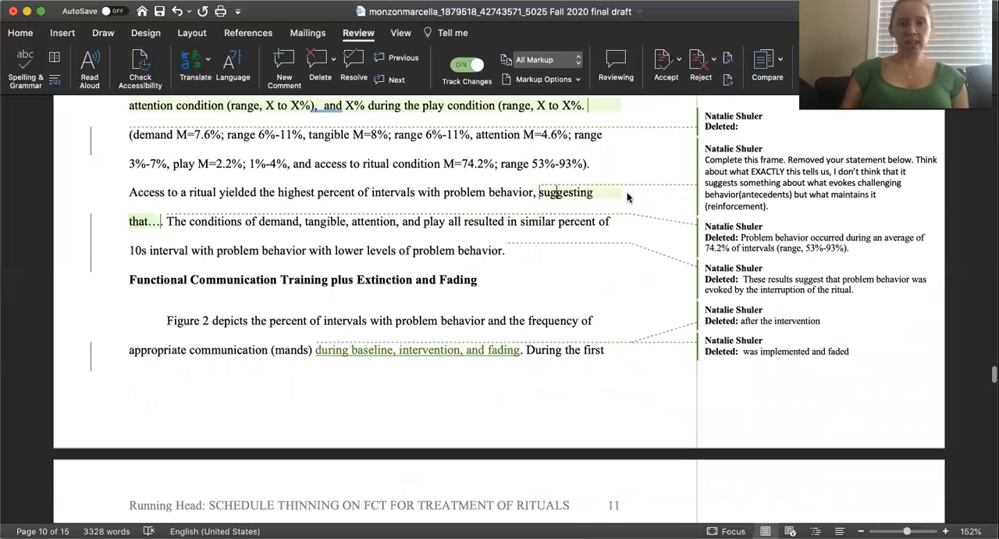
{"action": "scroll", "coordinate": [639, 188], "scroll_direction": "up", "scroll_amount": 5}
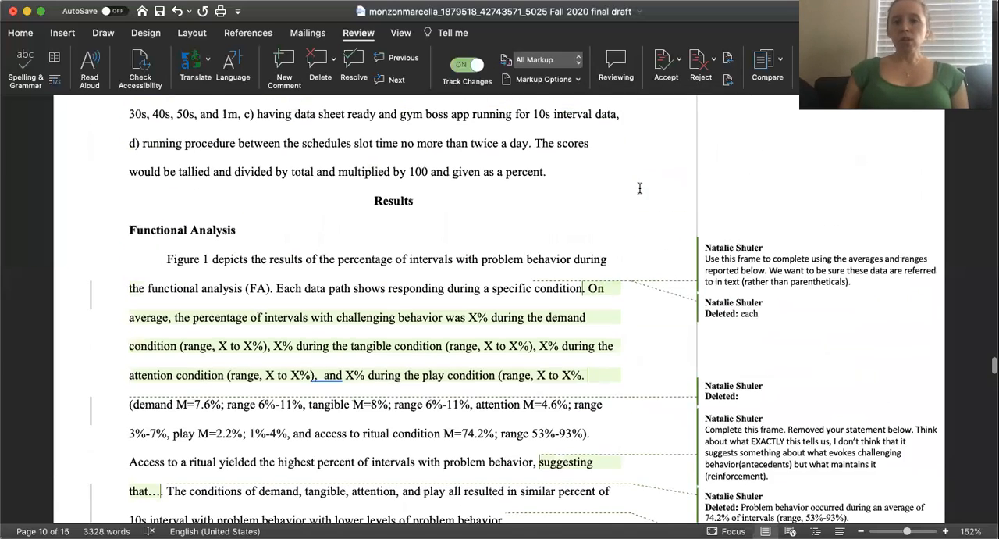
{"action": "scroll", "coordinate": [639, 188], "scroll_direction": "down", "scroll_amount": 8}
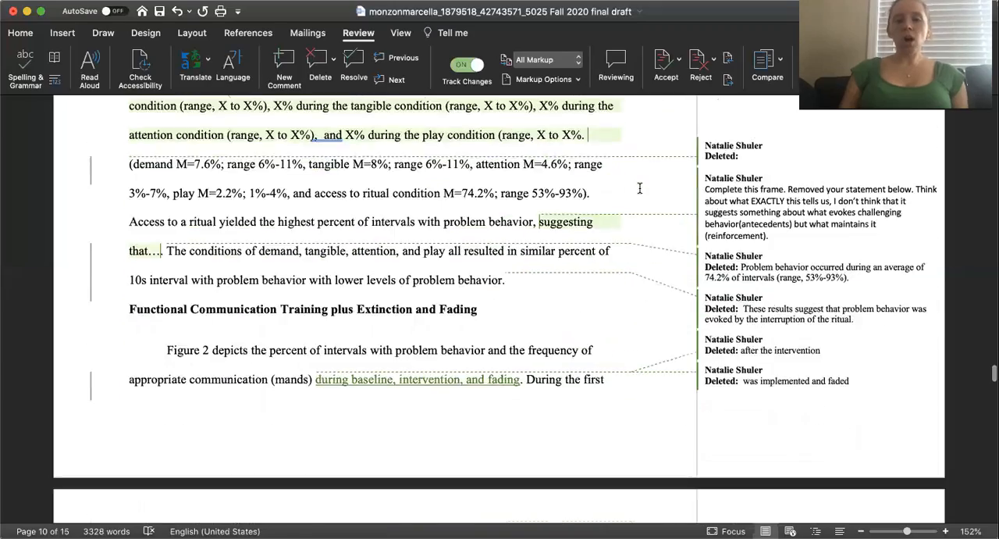
{"action": "scroll", "coordinate": [640, 189], "scroll_direction": "down", "scroll_amount": 15}
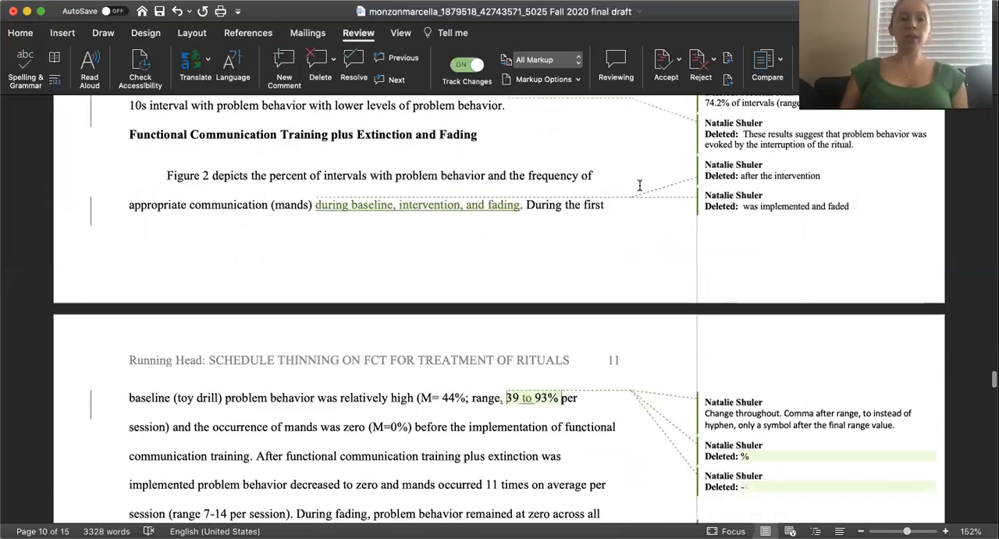
{"action": "scroll", "coordinate": [639, 186], "scroll_direction": "up", "scroll_amount": 20}
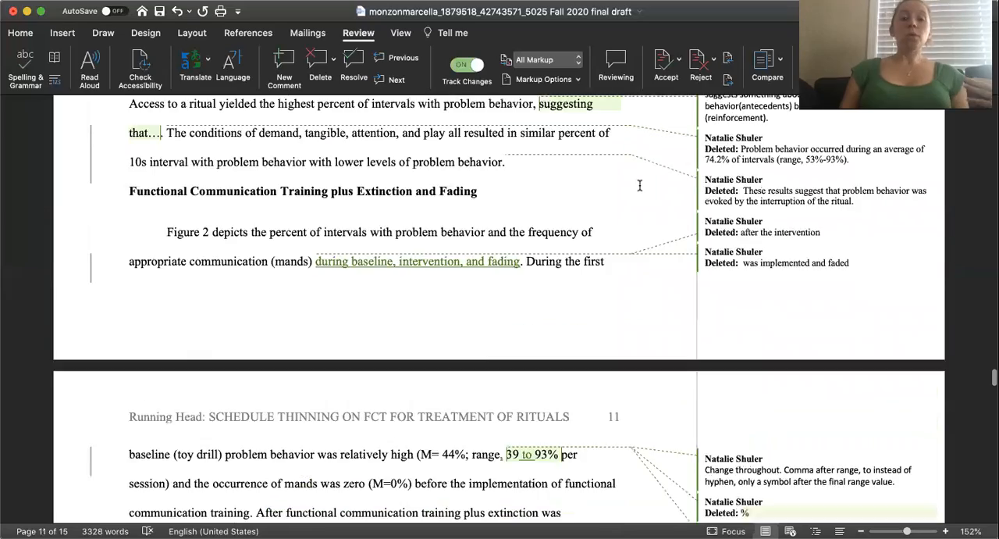
{"action": "scroll", "coordinate": [639, 186], "scroll_direction": "down", "scroll_amount": 3}
{"action": "scroll", "coordinate": [639, 185], "scroll_direction": "up", "scroll_amount": 3}
{"action": "scroll", "coordinate": [639, 186], "scroll_direction": "down", "scroll_amount": 1}
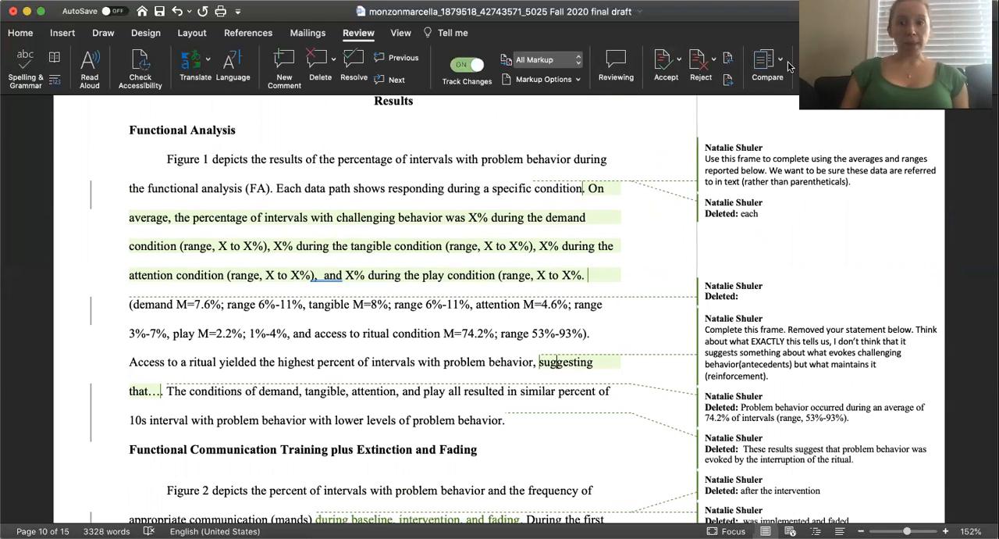
Accept all remaining tracked changes in the document at once, leaving the reviewer's comments in place.
{"action": "left_click", "coordinate": [682, 61]}
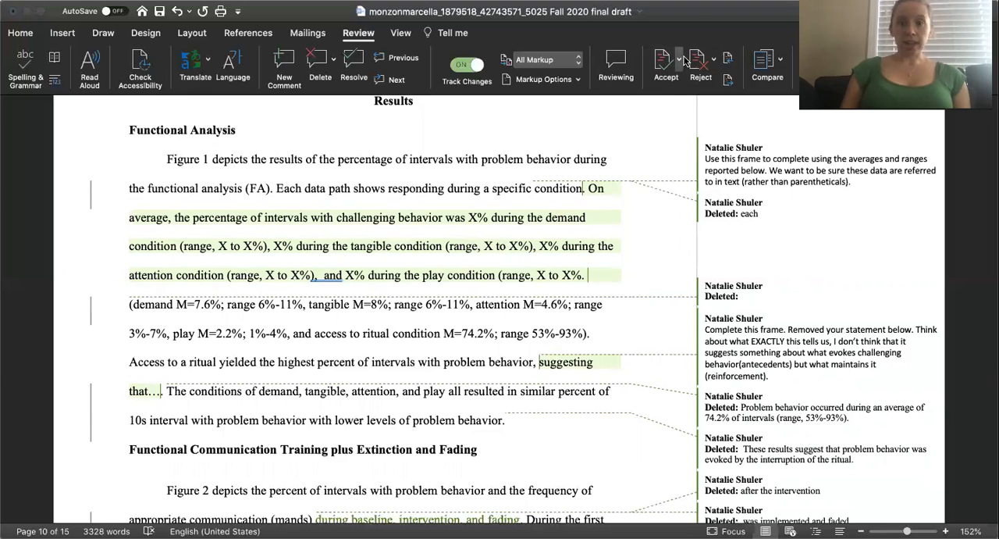
{"action": "left_click", "coordinate": [681, 129]}
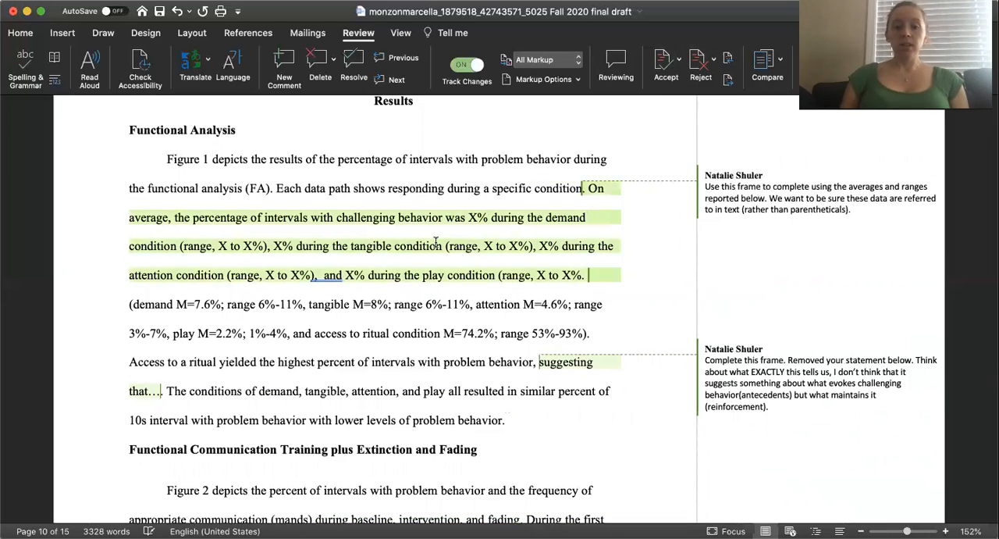
Review the comments left in the Results section on pages 10 and 11, including the one about completing the averages-and-ranges frame.
{"action": "scroll", "coordinate": [436, 241], "scroll_direction": "down", "scroll_amount": 10}
{"action": "scroll", "coordinate": [436, 242], "scroll_direction": "down", "scroll_amount": 2}
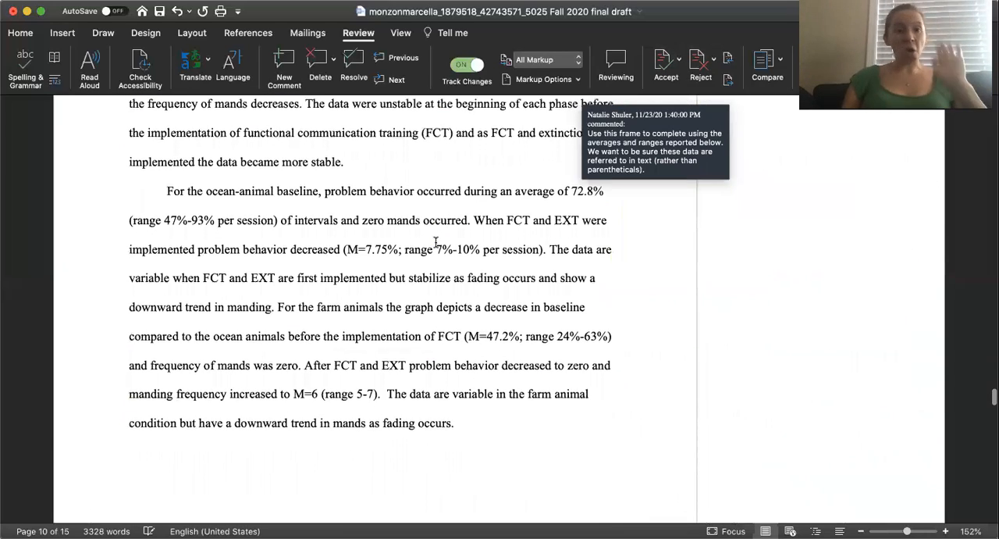
{"action": "scroll", "coordinate": [436, 242], "scroll_direction": "up", "scroll_amount": 1}
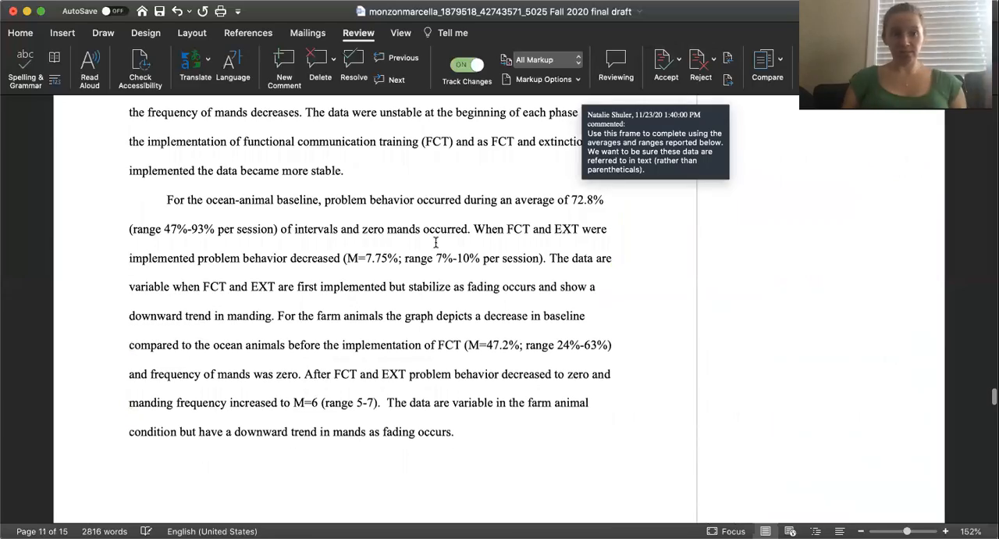
{"action": "scroll", "coordinate": [435, 242], "scroll_direction": "up", "scroll_amount": 20}
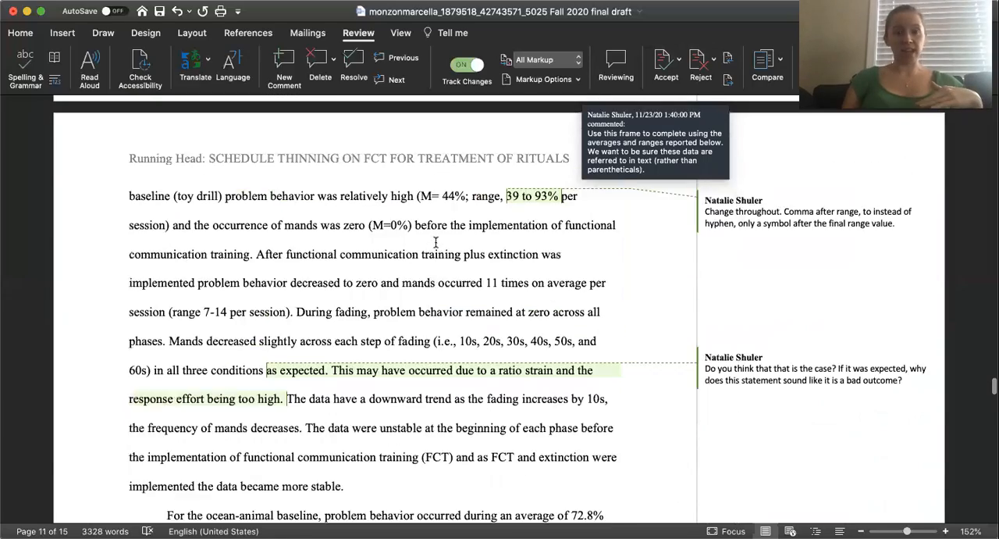
{"action": "scroll", "coordinate": [435, 241], "scroll_direction": "up", "scroll_amount": 5}
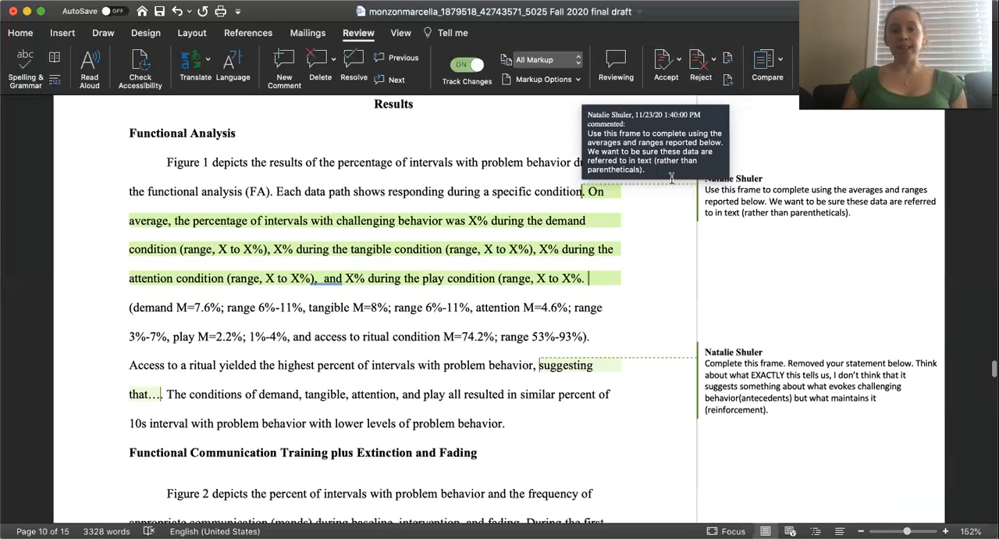
{"action": "left_click", "coordinate": [740, 200]}
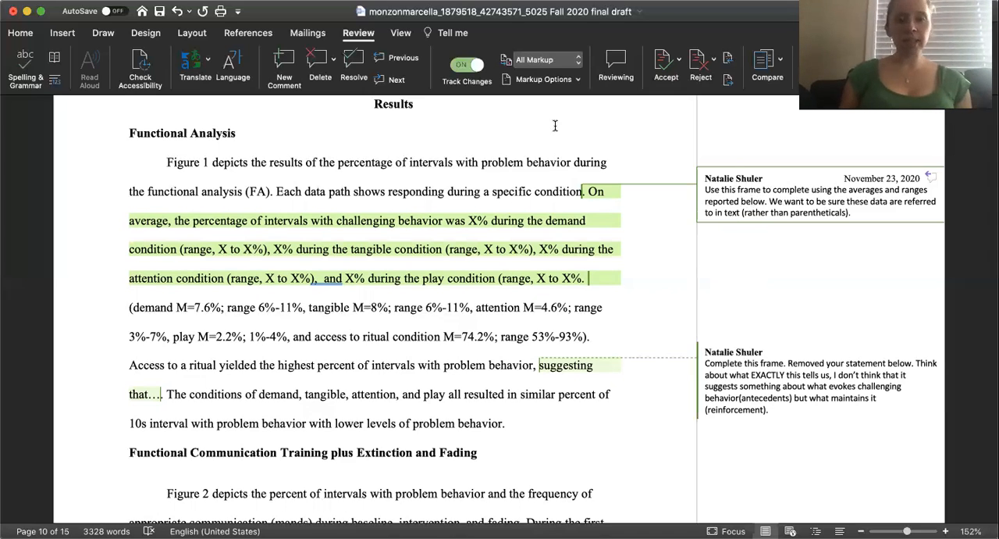
{"action": "left_click", "coordinate": [536, 250]}
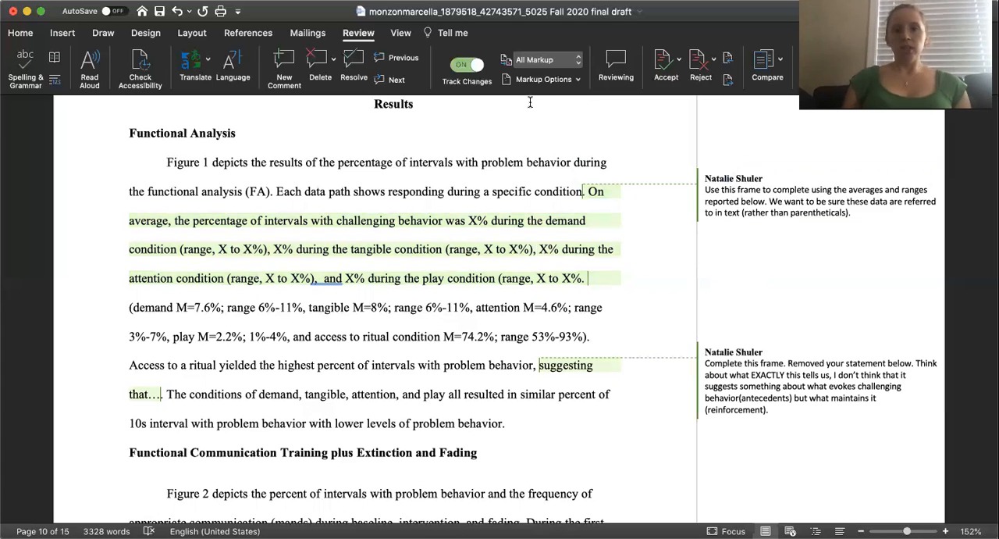
{"action": "left_click", "coordinate": [702, 214]}
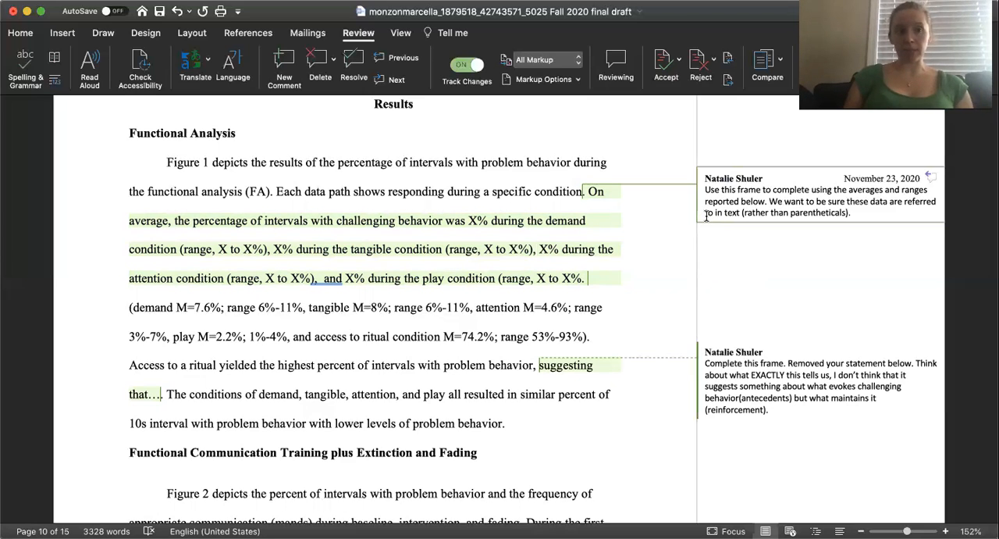
{"action": "left_click", "coordinate": [670, 195]}
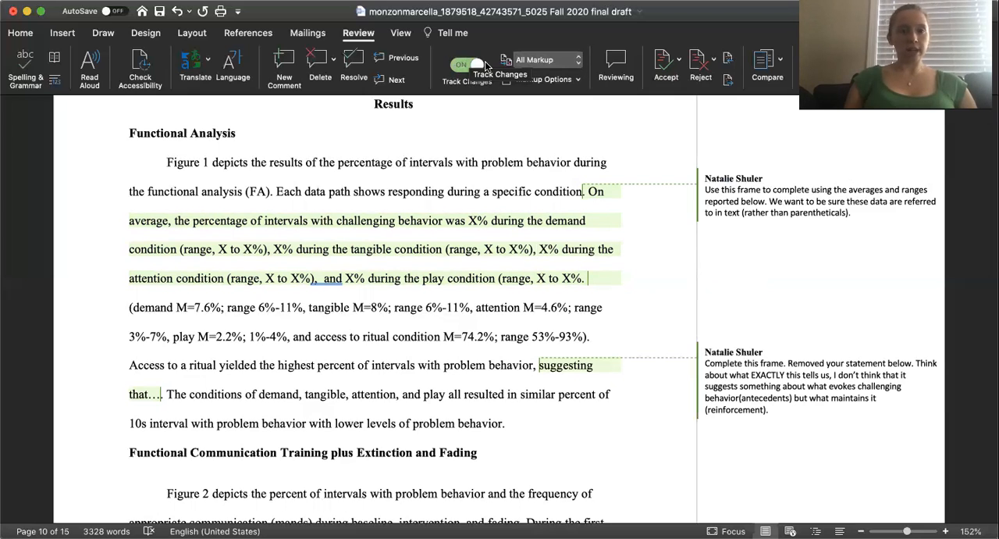
{"action": "left_click", "coordinate": [741, 202]}
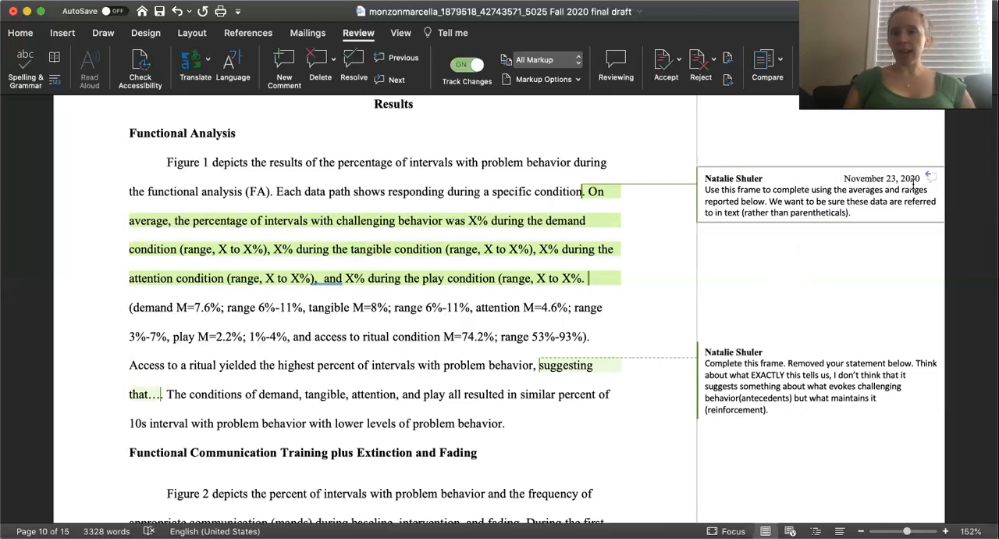
Fill in the demand condition placeholders in the sentence frame with an average of 45% and a range of 30 to 60%.
{"action": "left_click", "coordinate": [477, 221]}
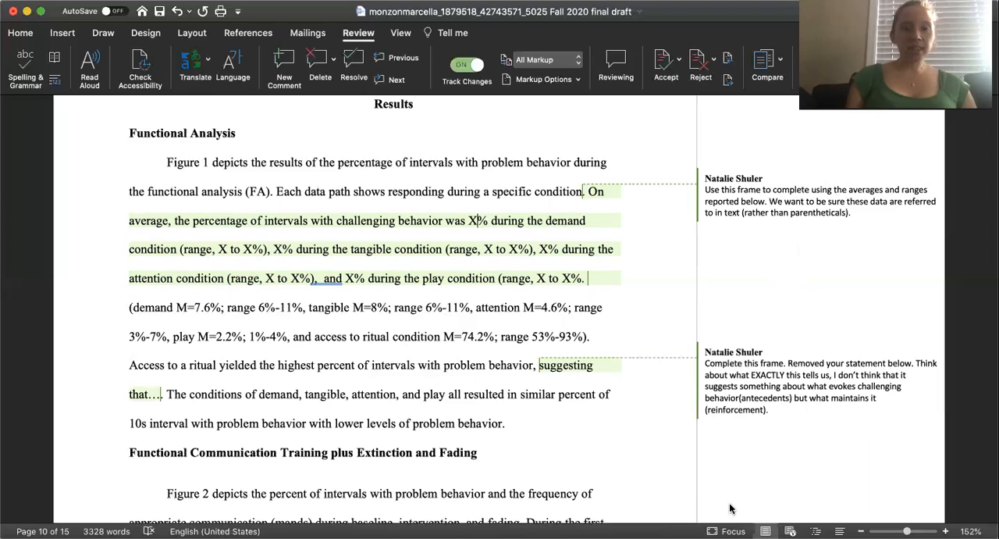
{"action": "key", "text": "BackSpace"}
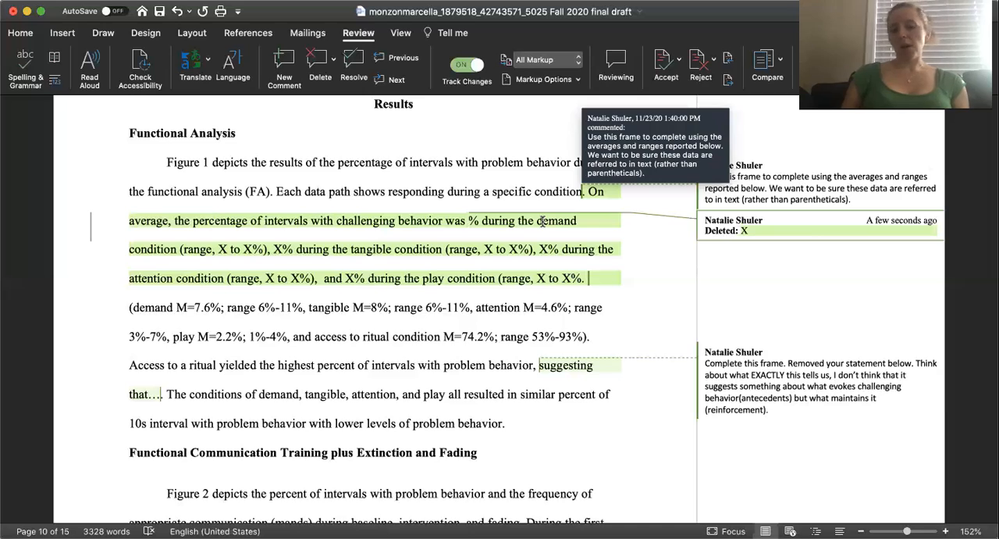
{"action": "type", "text": "45"}
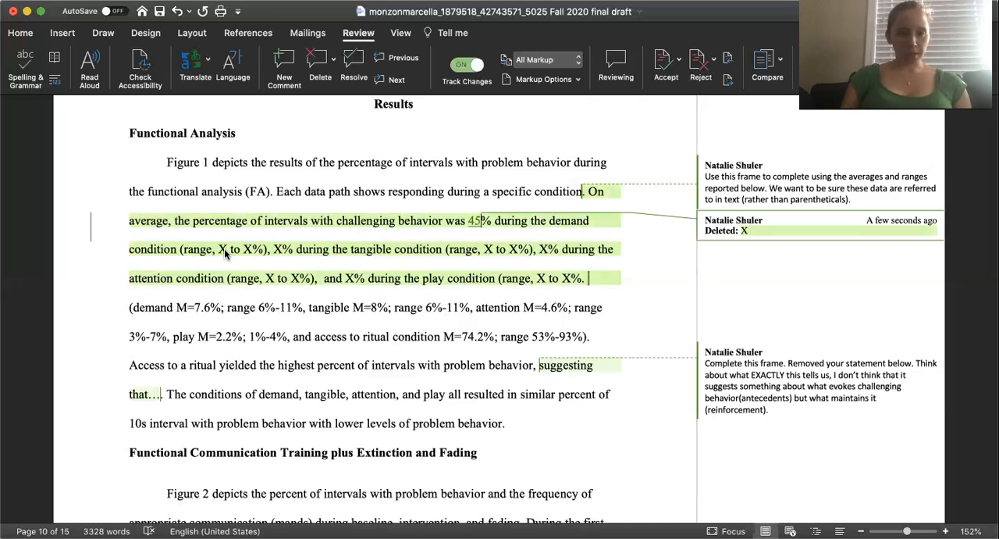
{"action": "double_click", "coordinate": [223, 249]}
{"action": "type", "text": "30"}
{"action": "key", "text": "Right"}
{"action": "key", "text": "Right"}
{"action": "double_click", "coordinate": [253, 249]}
{"action": "type", "text": "60"}
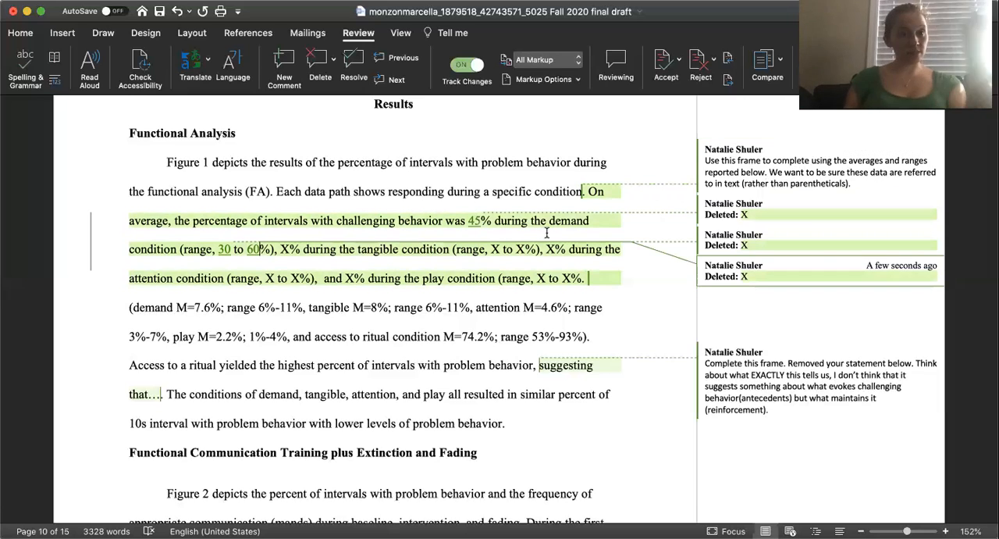
Replace the trailing dots after "suggesting that" in the access-to-ritual sentence with "this is a complete sentence.".
{"action": "mouse_move", "coordinate": [546, 232]}
{"action": "scroll", "coordinate": [537, 270], "scroll_direction": "down", "scroll_amount": 1}
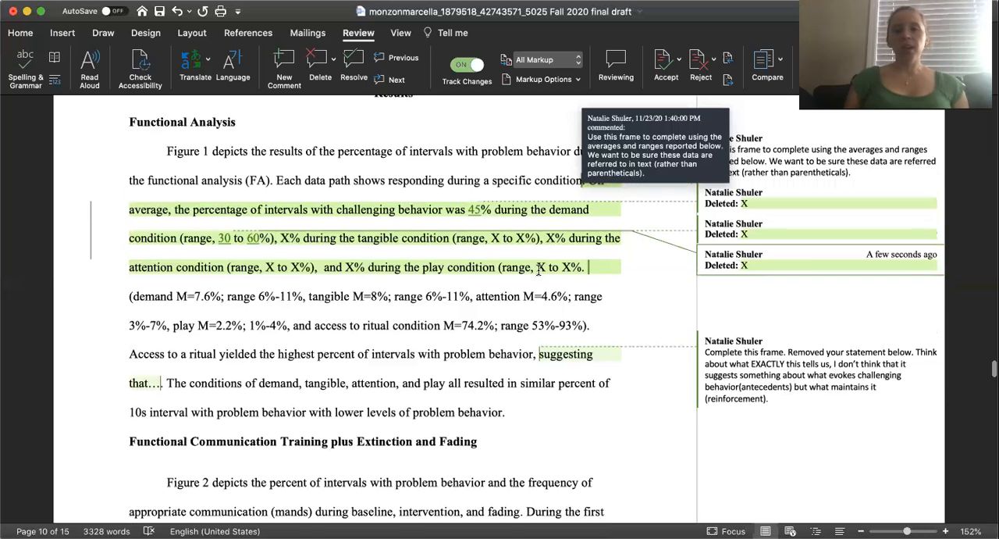
{"action": "scroll", "coordinate": [537, 269], "scroll_direction": "down", "scroll_amount": 3}
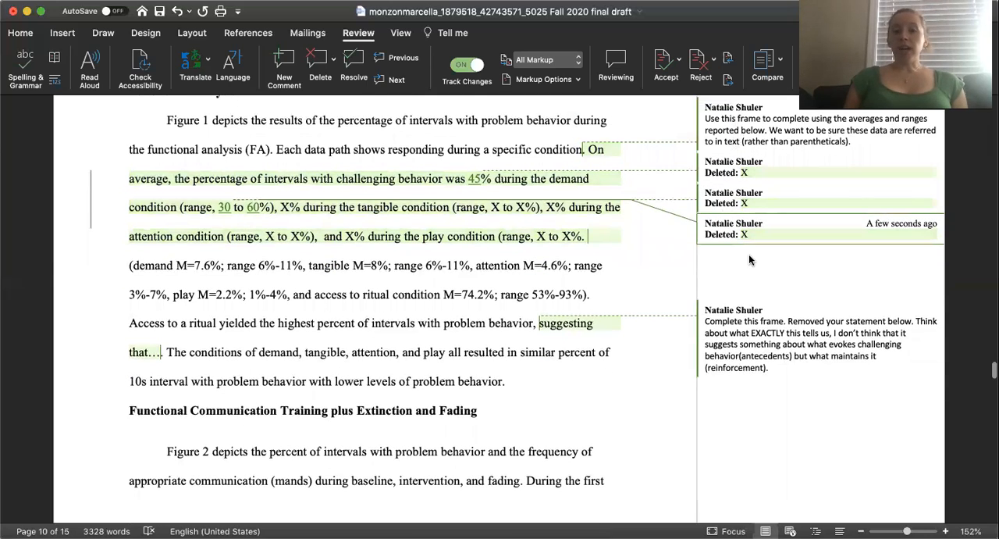
{"action": "scroll", "coordinate": [748, 260], "scroll_direction": "down", "scroll_amount": 5}
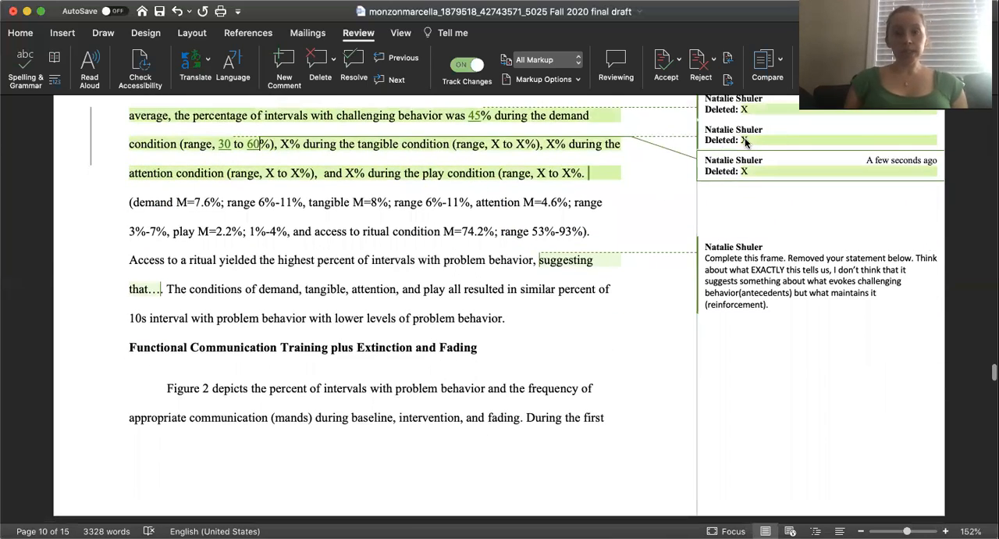
{"action": "left_click", "coordinate": [733, 257]}
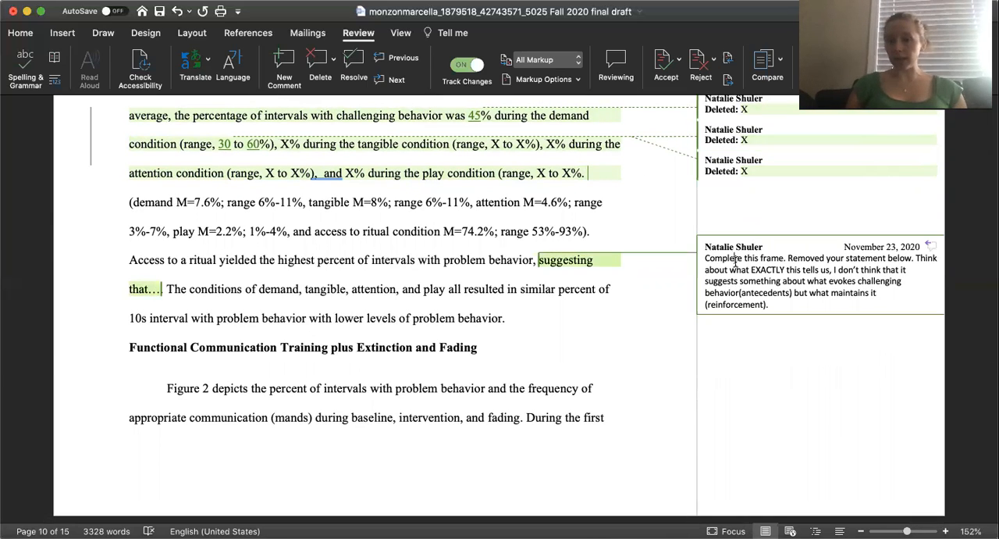
{"action": "double_click", "coordinate": [160, 290]}
{"action": "key", "text": "BackSpace"}
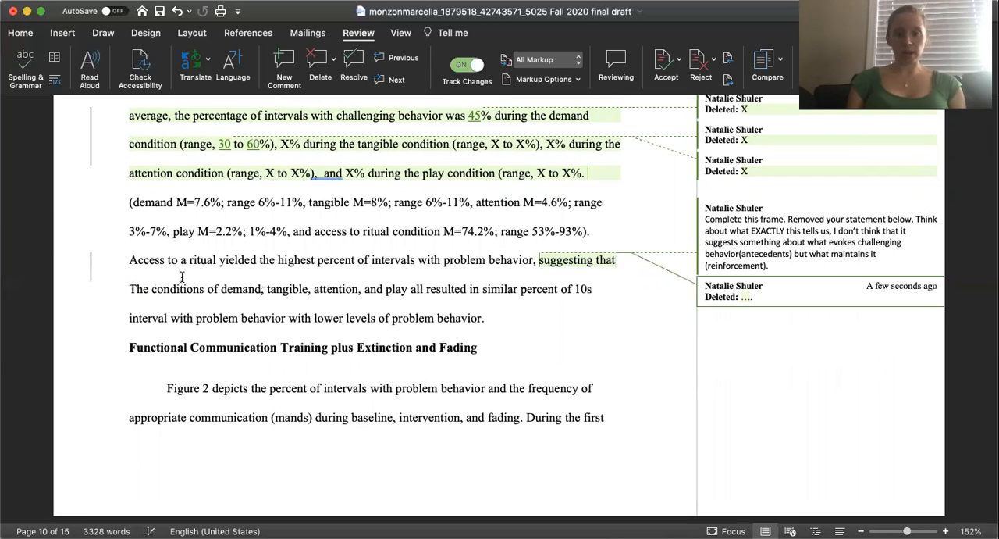
{"action": "type", "text": "w"}
{"action": "key", "text": "BackSpace"}
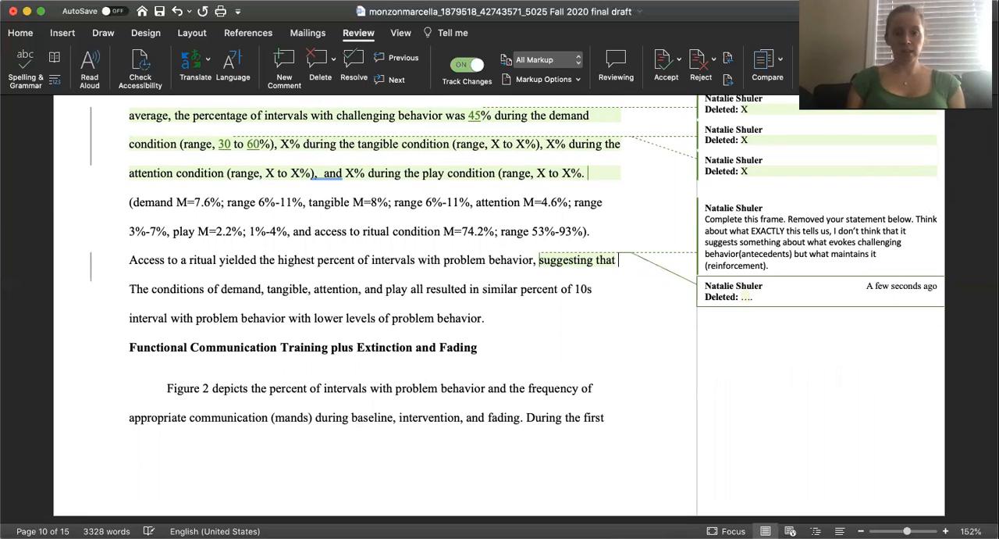
{"action": "type", "text": "this is a com"}
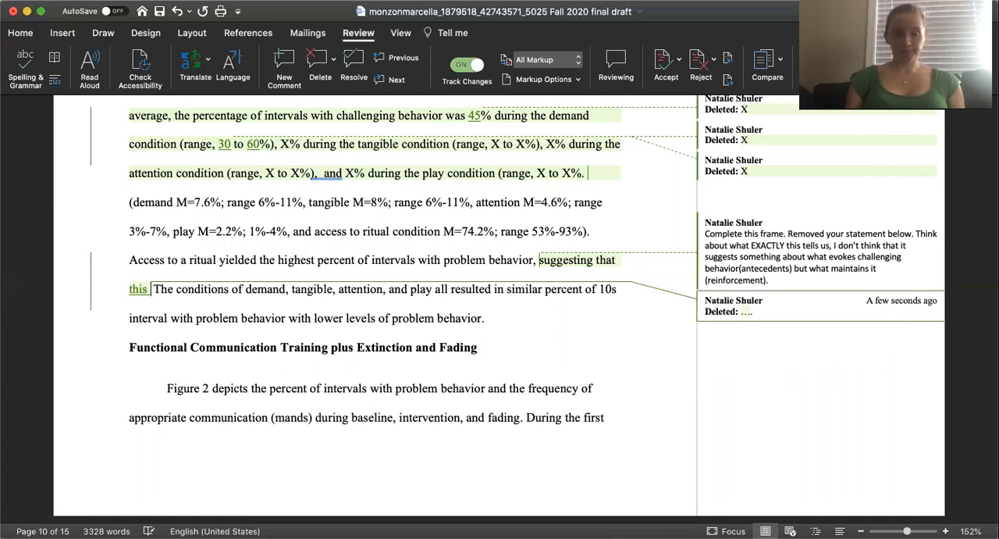
{"action": "type", "text": "plete sentence."}
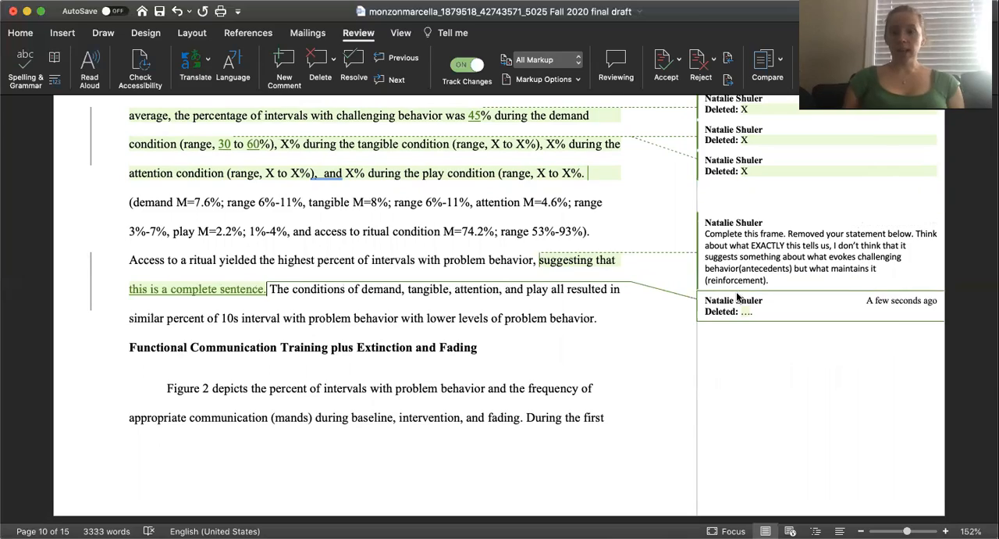
Reply to the "Complete this frame" comment with "I'm not sure what this tells us! Perhaps....".
{"action": "scroll", "coordinate": [758, 277], "scroll_direction": "down", "scroll_amount": 10}
{"action": "scroll", "coordinate": [759, 281], "scroll_direction": "up", "scroll_amount": 8}
{"action": "scroll", "coordinate": [759, 281], "scroll_direction": "up", "scroll_amount": 5}
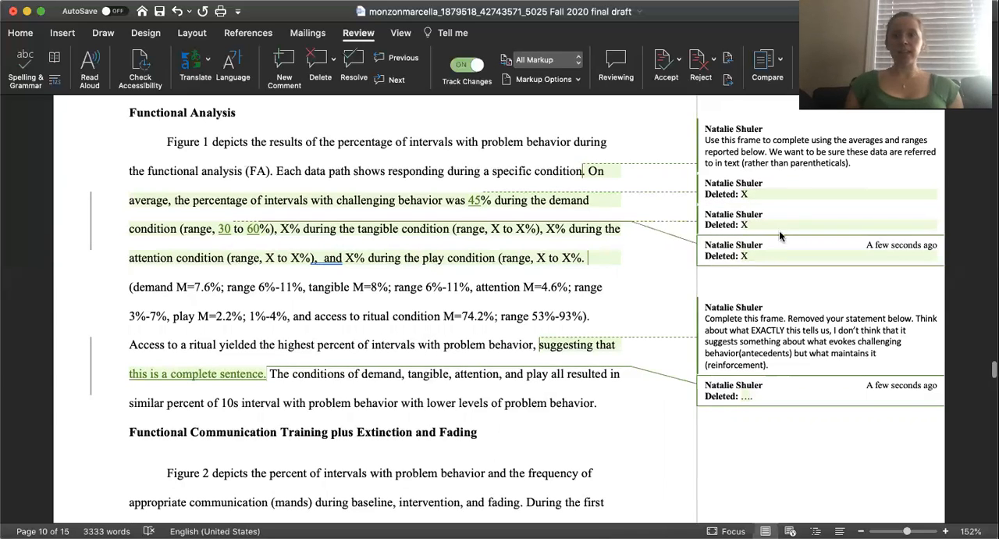
{"action": "left_click", "coordinate": [854, 162]}
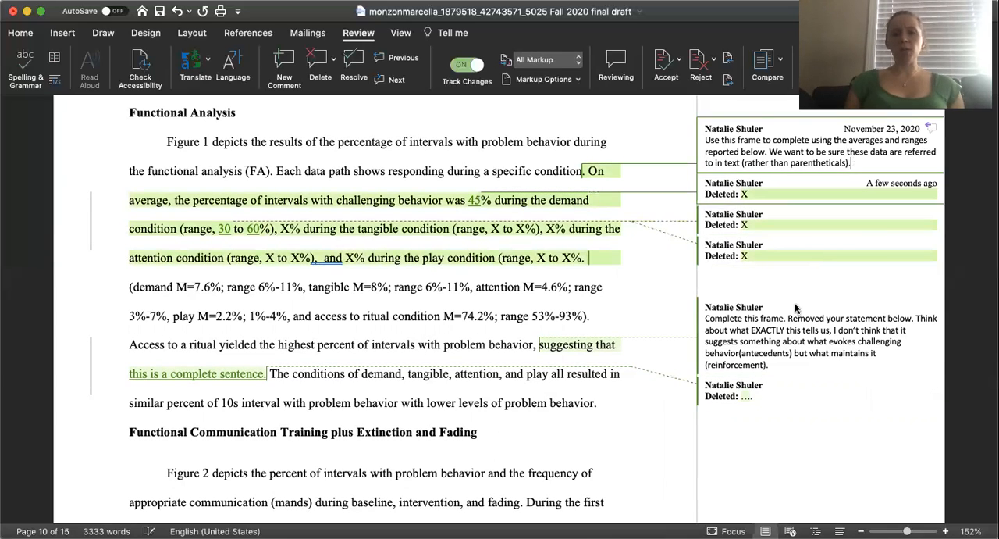
{"action": "left_click", "coordinate": [776, 365]}
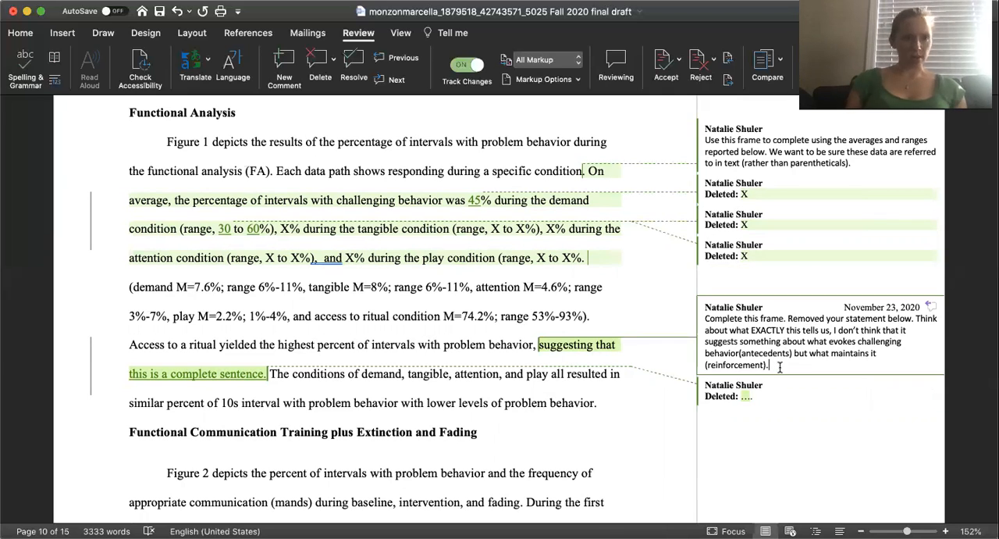
{"action": "left_click", "coordinate": [781, 367]}
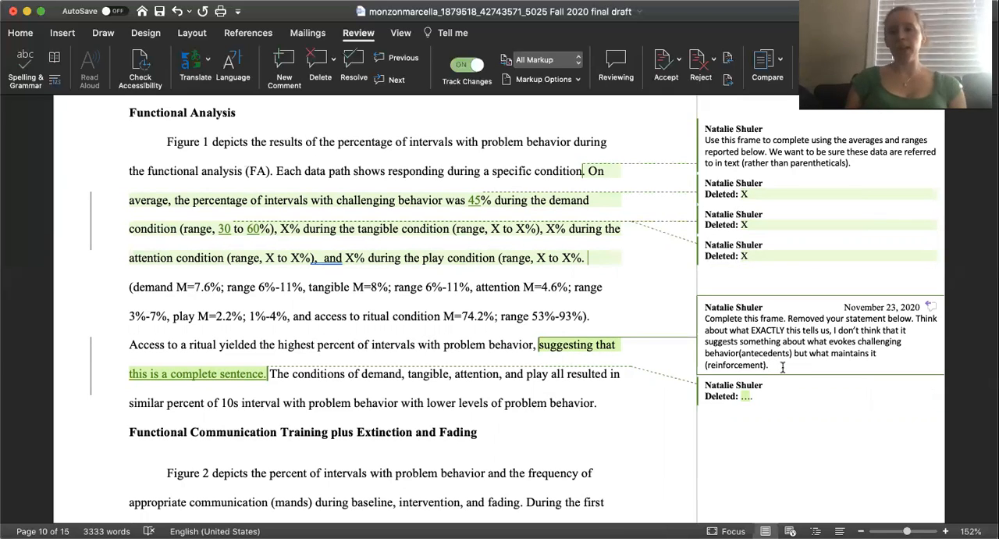
{"action": "left_click", "coordinate": [930, 309]}
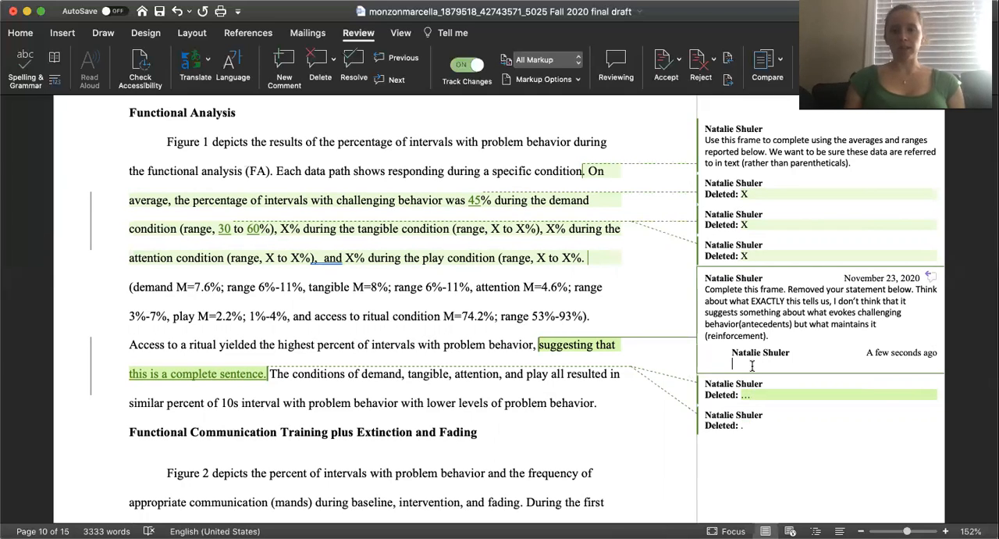
{"action": "type", "text": "I'm not sure wha"}
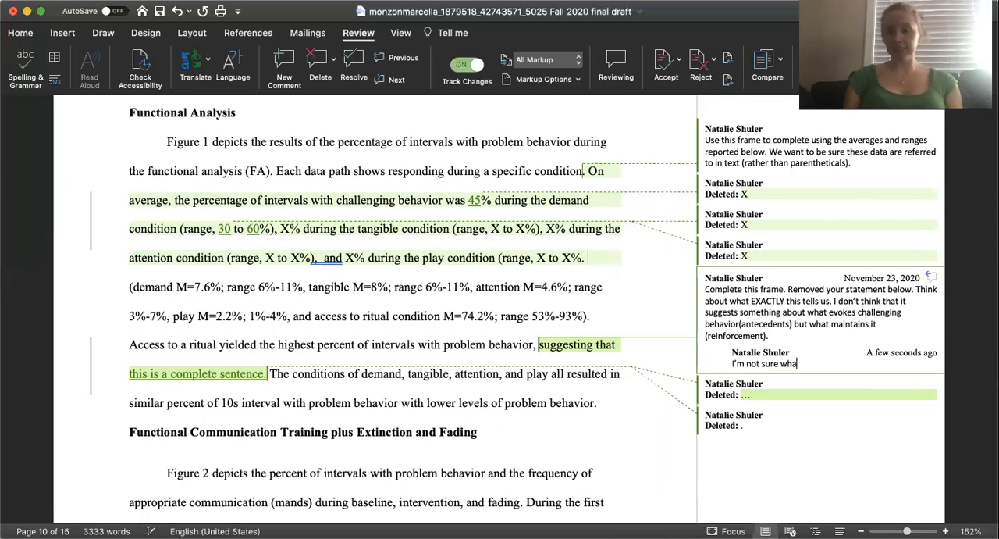
{"action": "type", "text": "t this tells us!"}
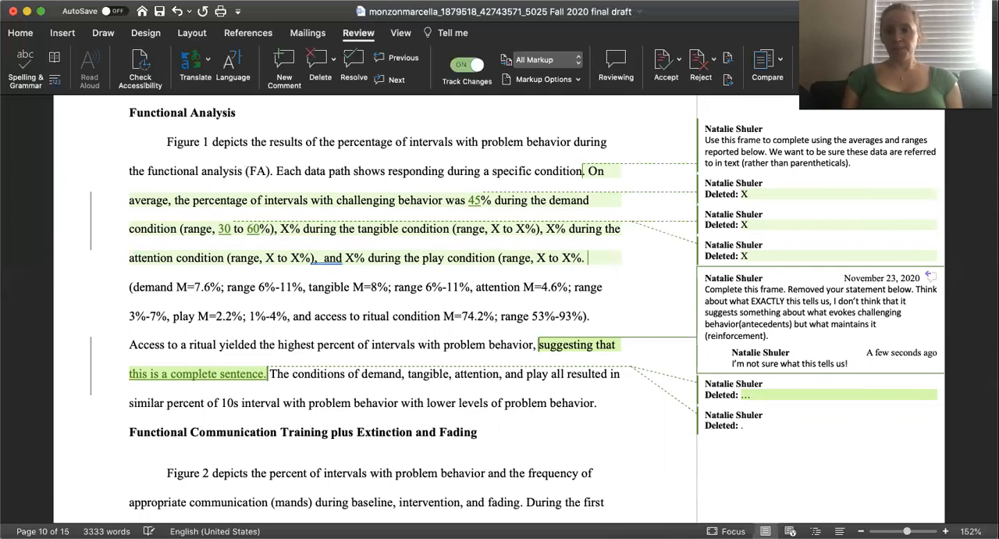
{"action": "type", "text": " Perhaps...."}
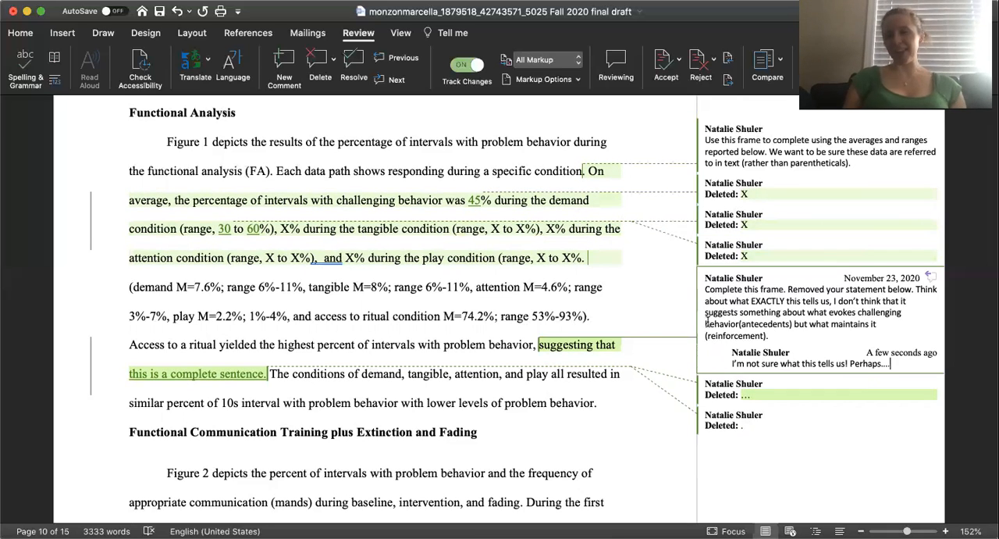
{"action": "scroll", "coordinate": [601, 328], "scroll_direction": "down", "scroll_amount": 1}
{"action": "scroll", "coordinate": [601, 328], "scroll_direction": "down", "scroll_amount": 2}
{"action": "scroll", "coordinate": [601, 328], "scroll_direction": "down", "scroll_amount": 1}
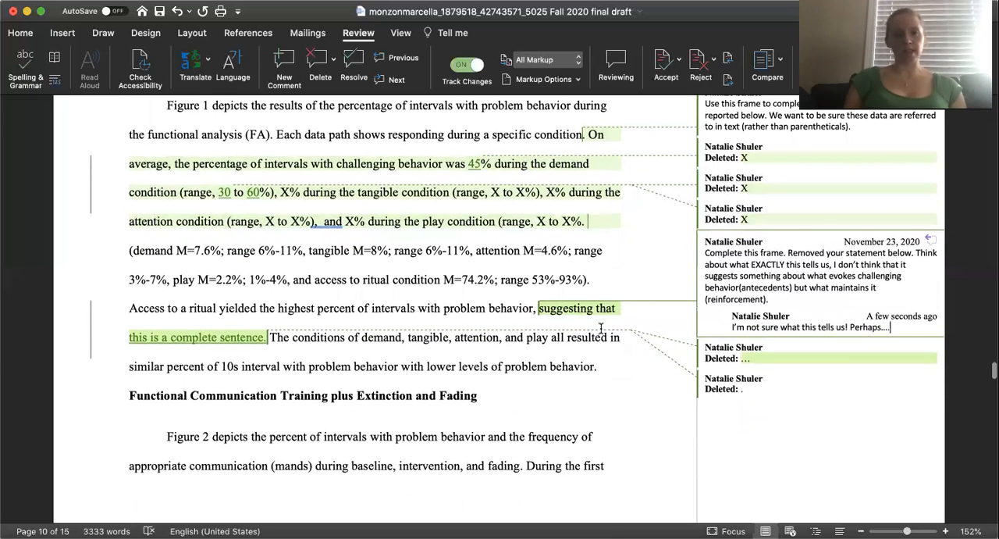
{"action": "scroll", "coordinate": [625, 343], "scroll_direction": "down", "scroll_amount": 2}
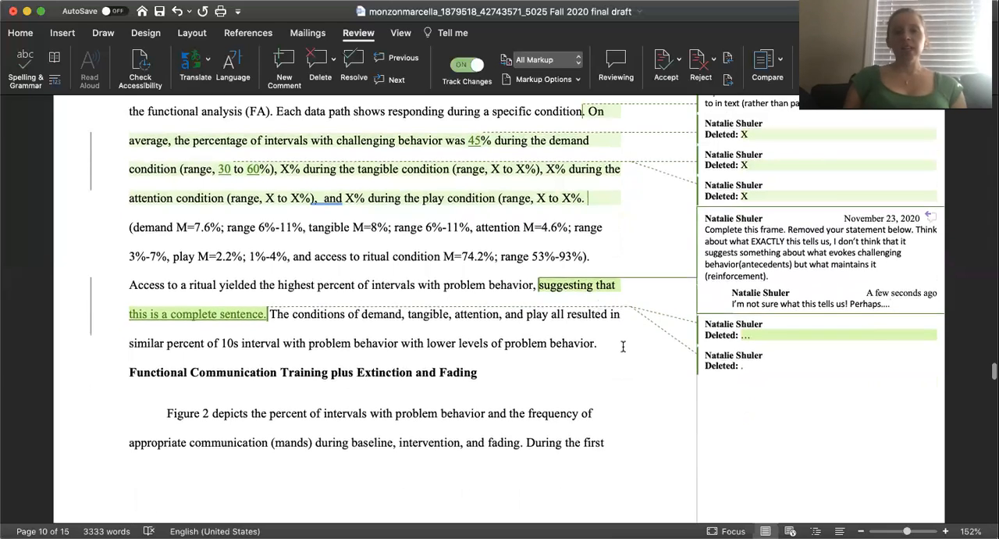
{"action": "scroll", "coordinate": [623, 346], "scroll_direction": "up", "scroll_amount": 4}
{"action": "scroll", "coordinate": [623, 346], "scroll_direction": "down", "scroll_amount": 1}
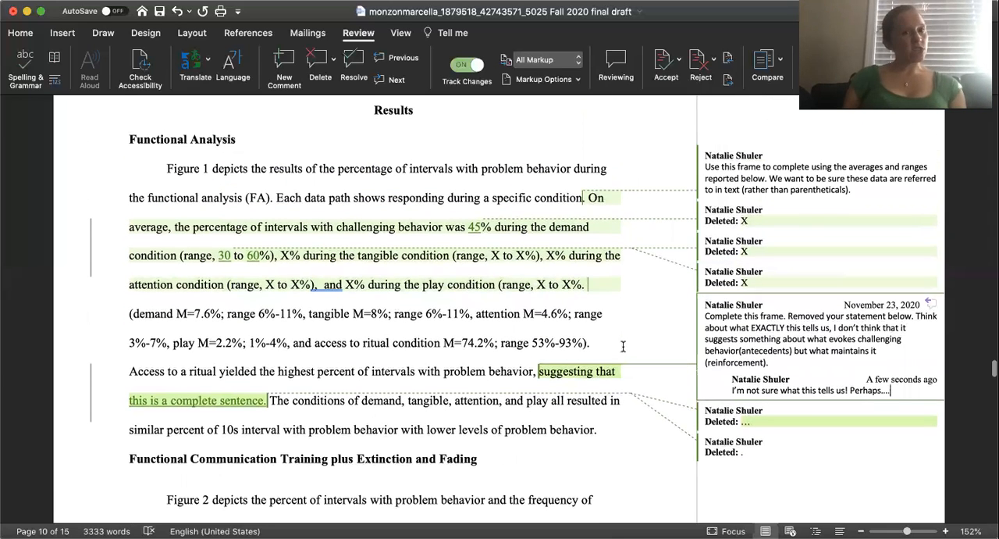